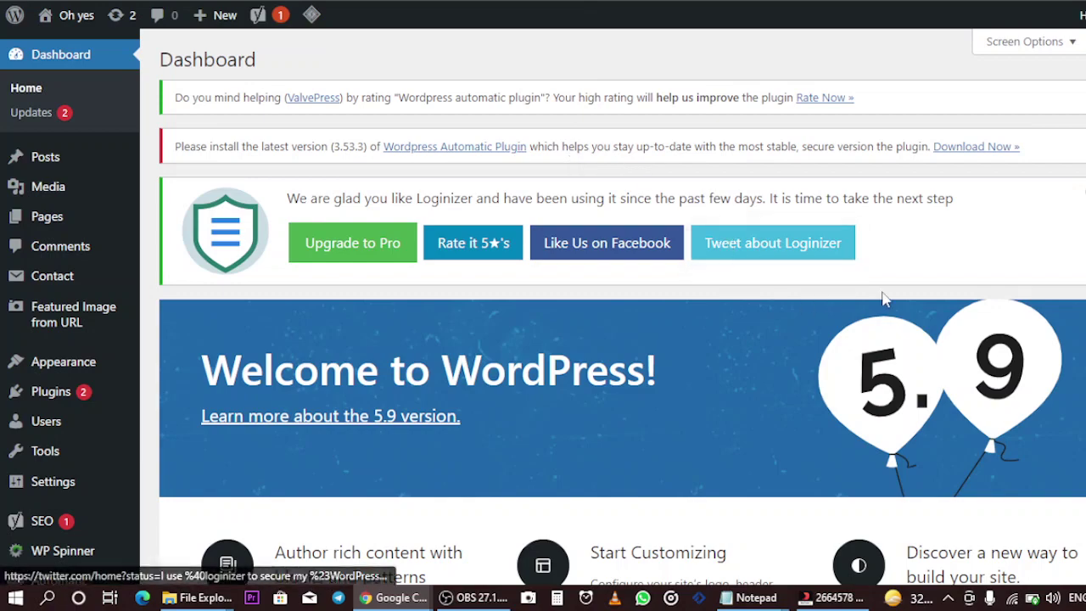
{"action": "scroll", "coordinate": [653, 359], "scroll_direction": "down", "scroll_amount": 3}
{"action": "scroll", "coordinate": [540, 341], "scroll_direction": "up", "scroll_amount": 3}
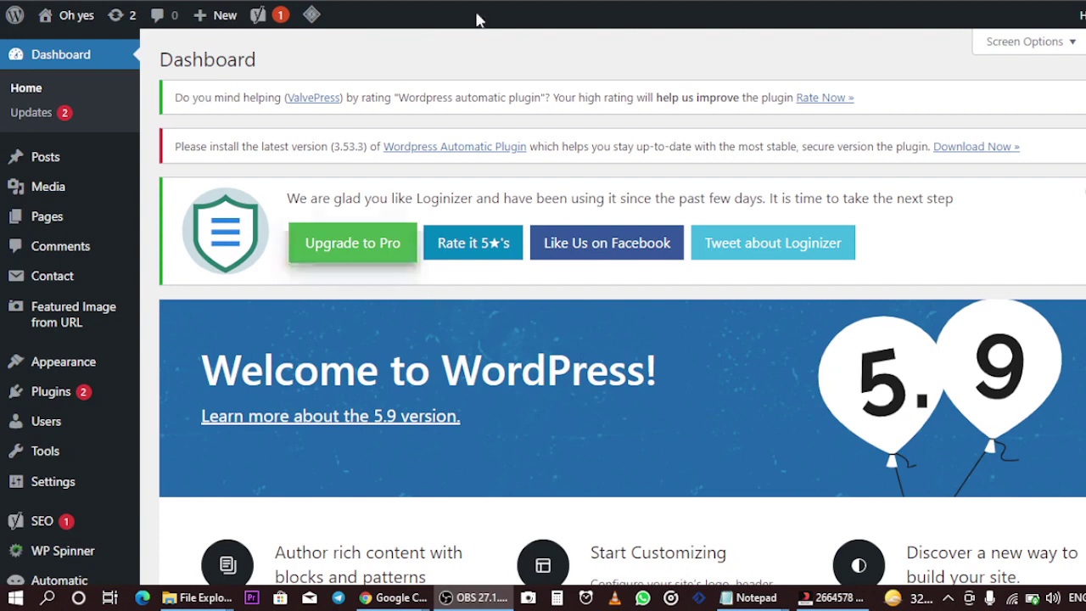
{"action": "left_click", "coordinate": [562, 47]}
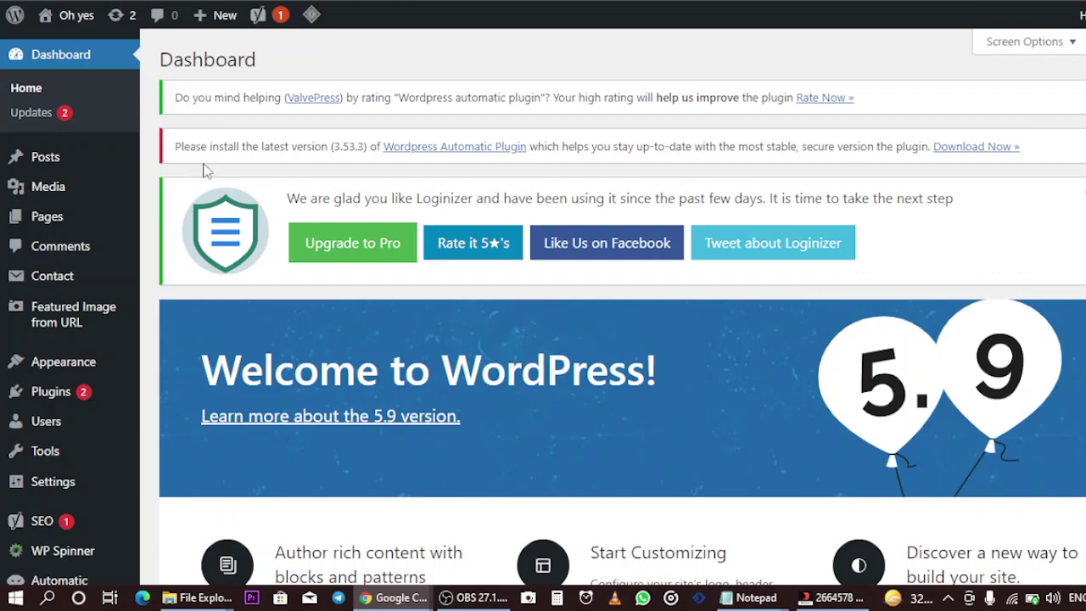
{"action": "scroll", "coordinate": [140, 280], "scroll_direction": "down", "scroll_amount": 4}
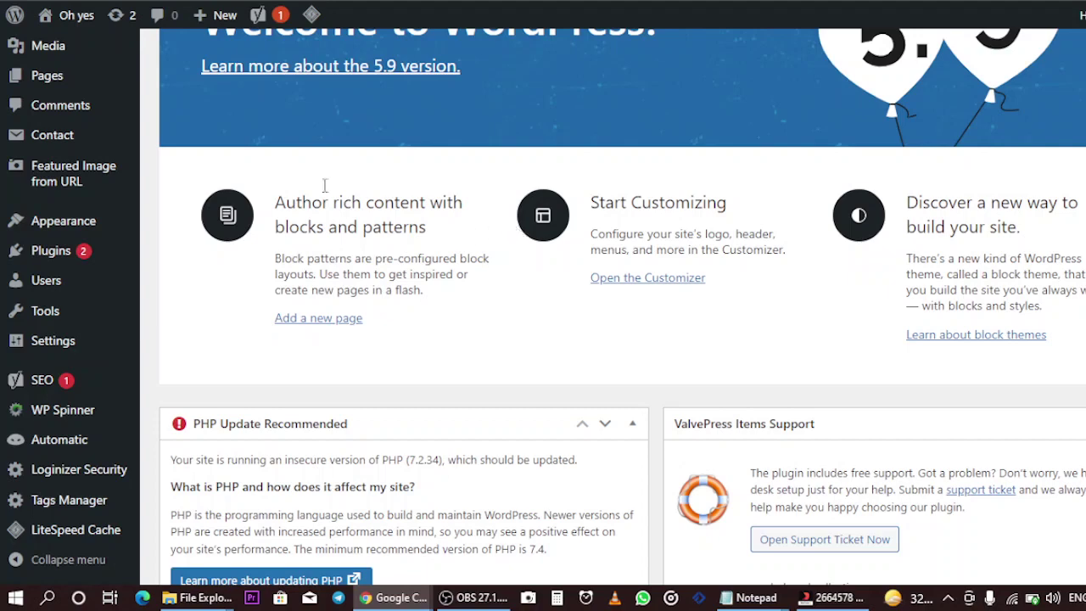
{"action": "scroll", "coordinate": [735, 311], "scroll_direction": "up", "scroll_amount": 4}
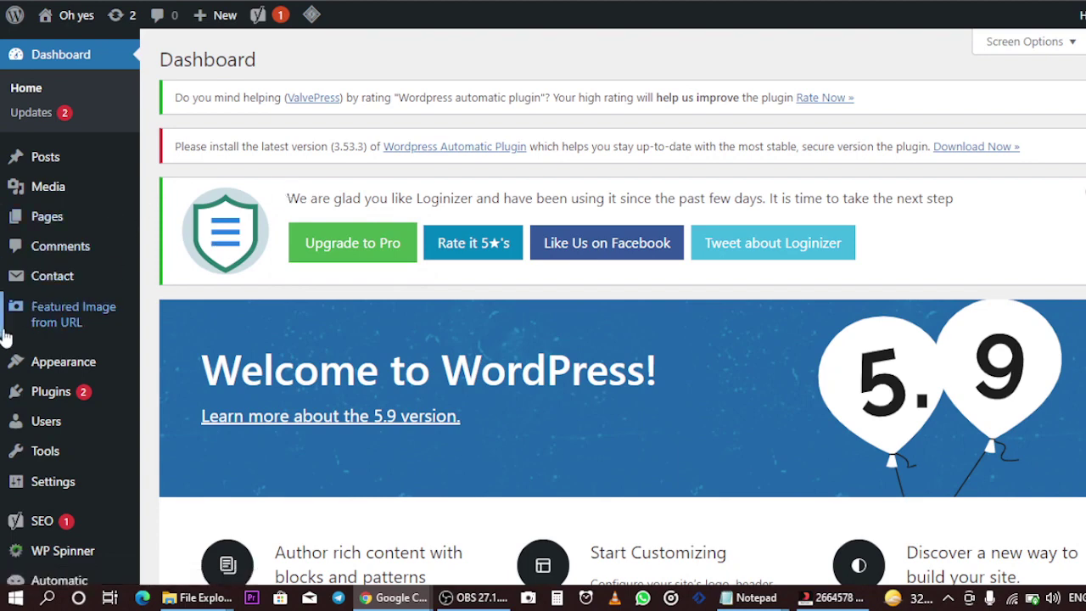
Go to adding a new plugin and bring up the form for uploading a plugin as a .zip file
{"action": "scroll", "coordinate": [636, 398], "scroll_direction": "down", "scroll_amount": 2}
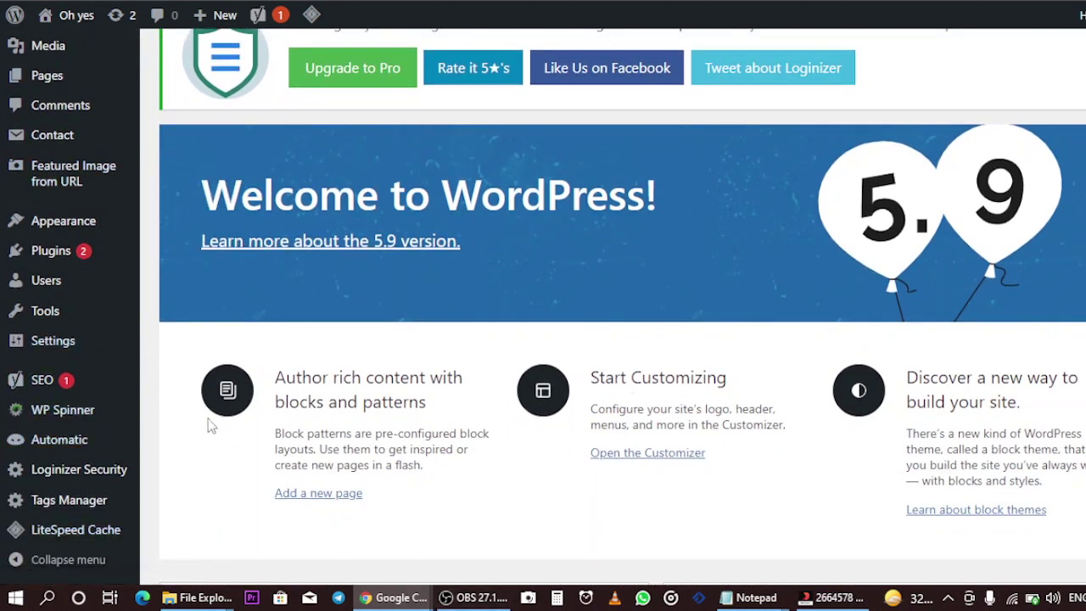
{"action": "mouse_move", "coordinate": [68, 263]}
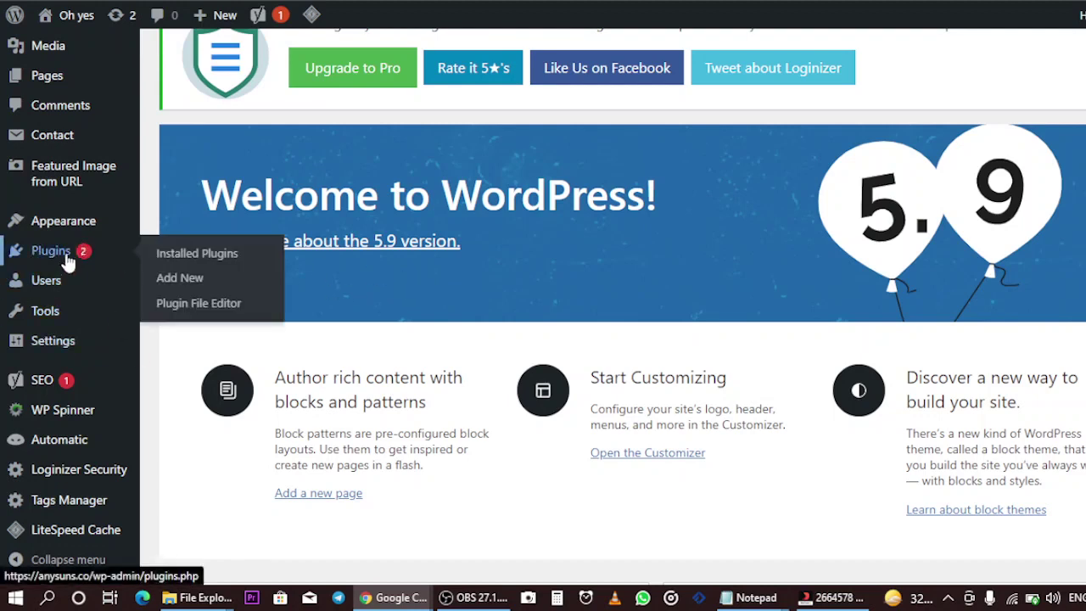
{"action": "left_click", "coordinate": [52, 254]}
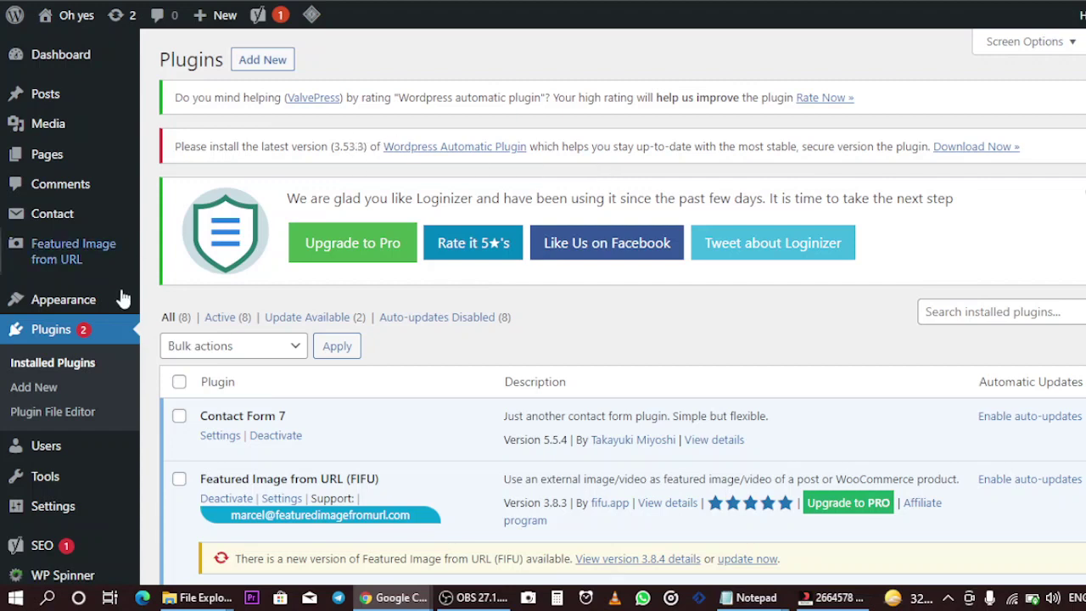
{"action": "left_click", "coordinate": [270, 68]}
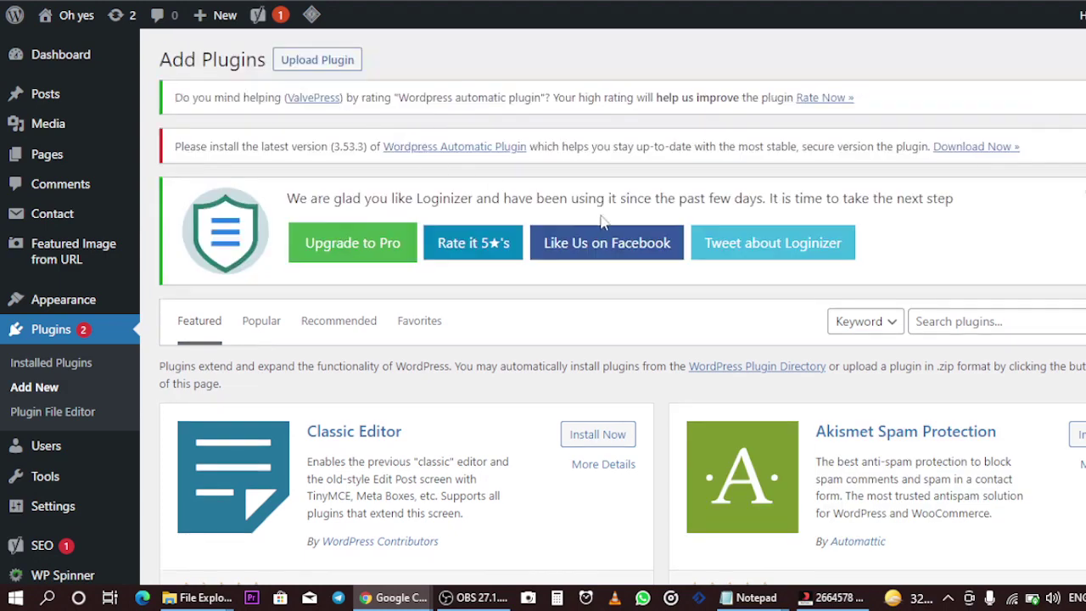
{"action": "left_click", "coordinate": [348, 66]}
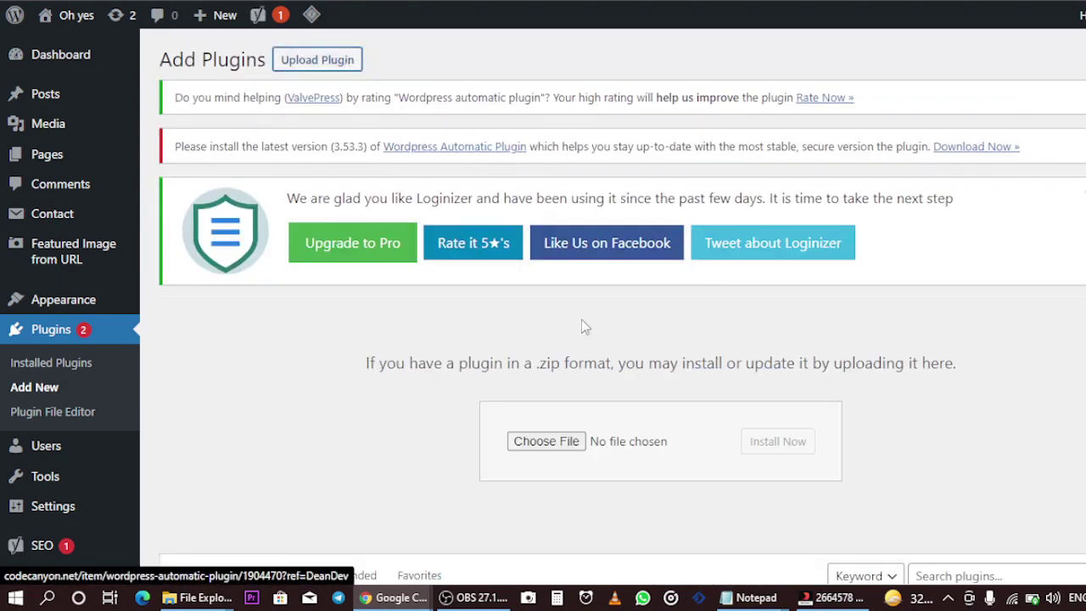
Select wp-automatic_v3.54.2 from the Downloads folder as the plugin file and install it
{"action": "left_click", "coordinate": [551, 442]}
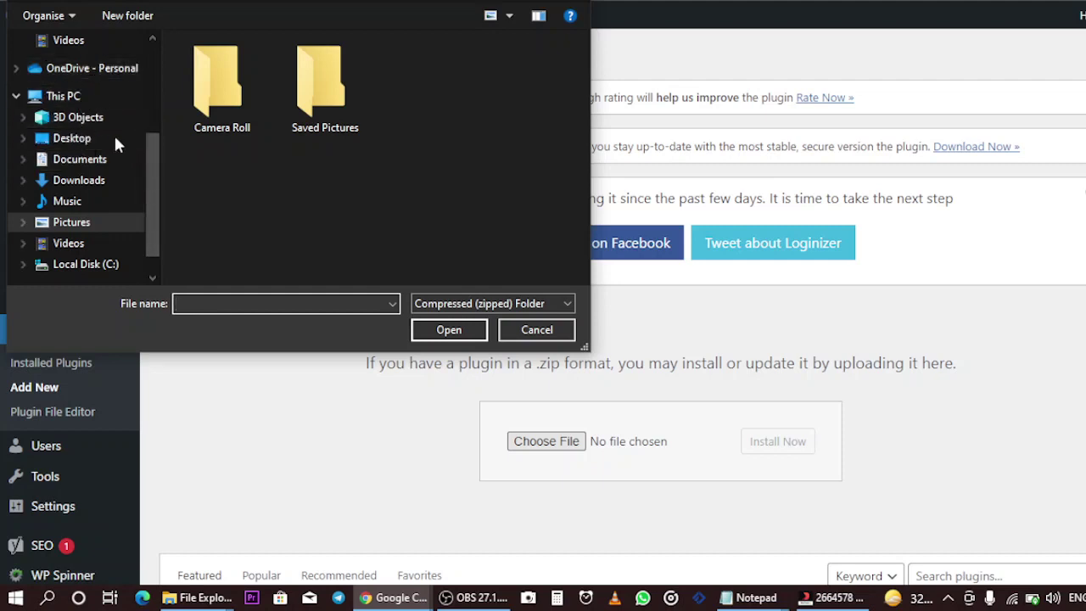
{"action": "left_click", "coordinate": [95, 181]}
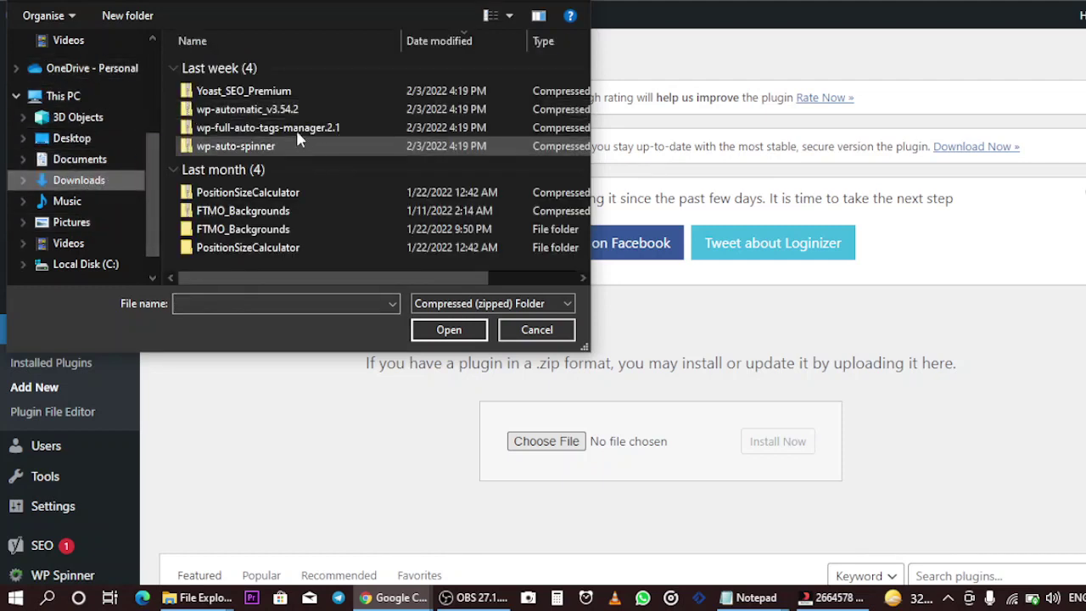
{"action": "double_click", "coordinate": [289, 109]}
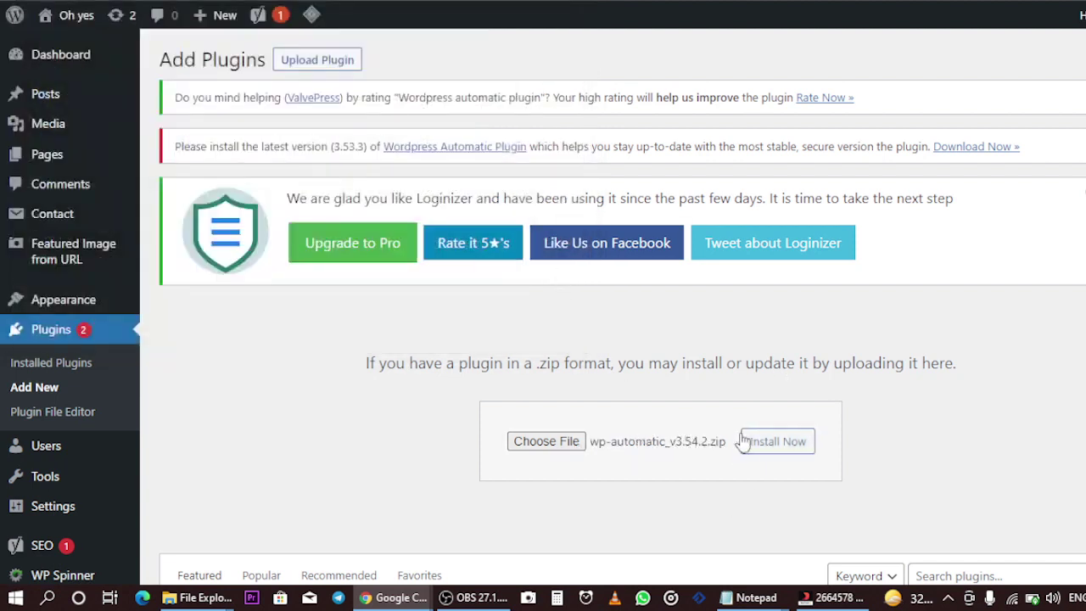
{"action": "left_click", "coordinate": [778, 447]}
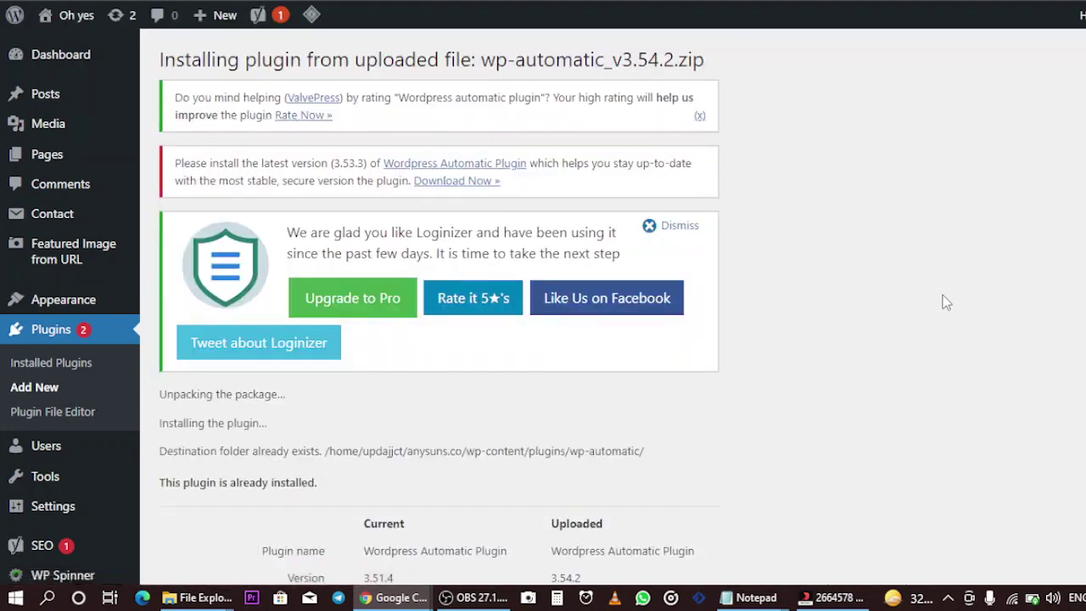
Replace the currently installed Wordpress Automatic Plugin with the uploaded version
{"action": "scroll", "coordinate": [504, 254], "scroll_direction": "down", "scroll_amount": 3}
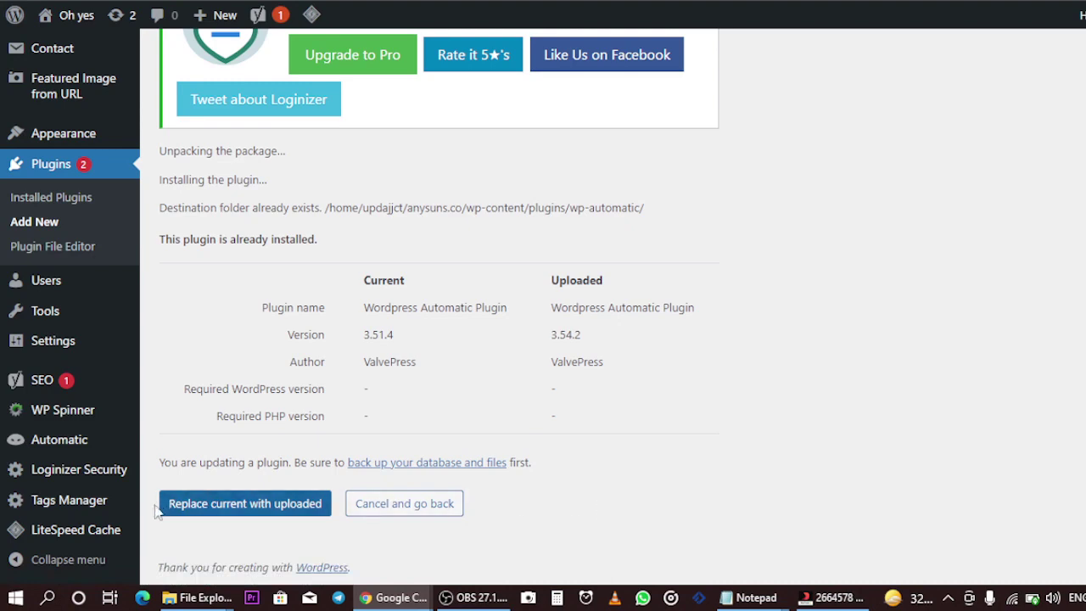
{"action": "scroll", "coordinate": [509, 437], "scroll_direction": "up", "scroll_amount": 3}
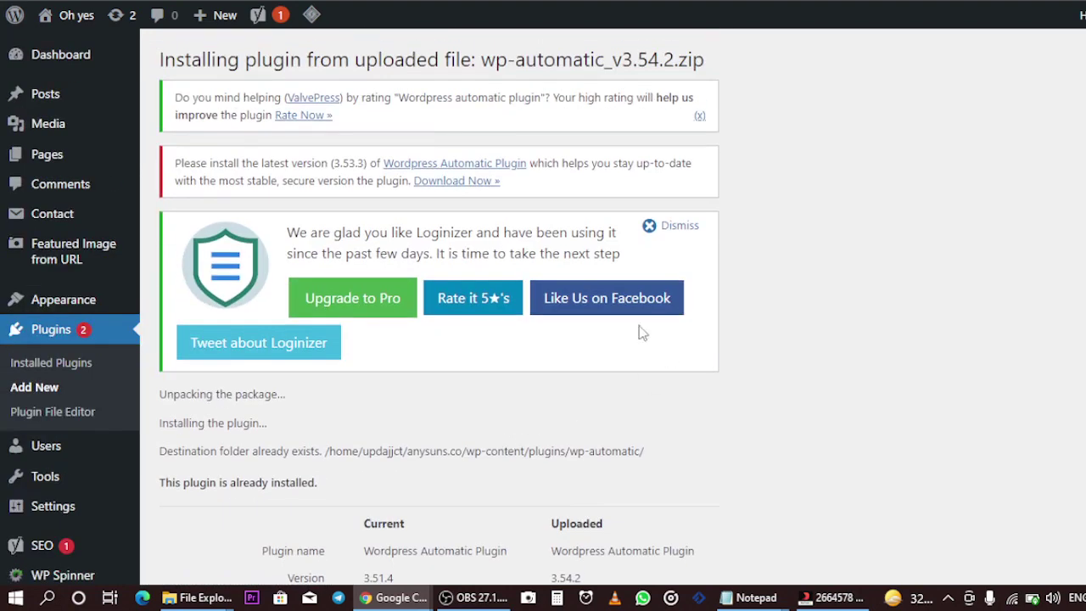
{"action": "scroll", "coordinate": [660, 426], "scroll_direction": "down", "scroll_amount": 3}
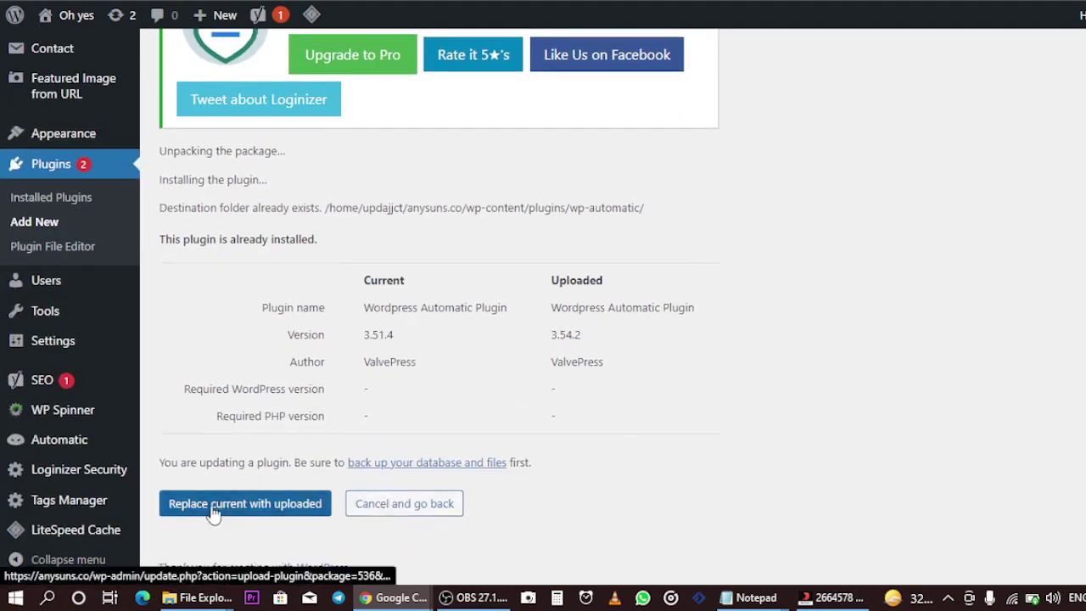
{"action": "left_click", "coordinate": [242, 507]}
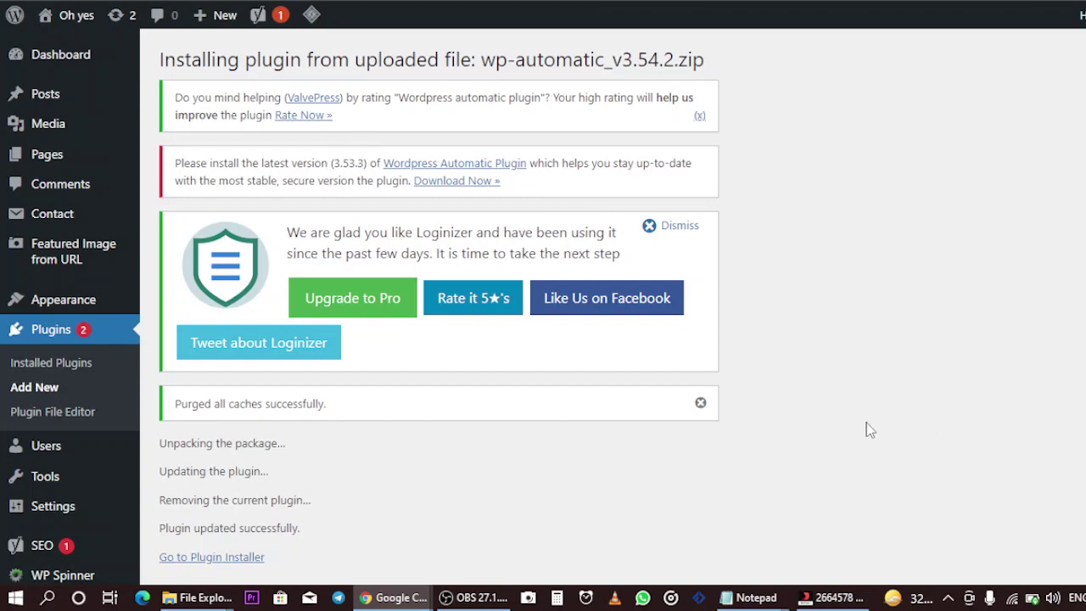
Open the list of all campaigns of the Automatic plugin
{"action": "scroll", "coordinate": [870, 431], "scroll_direction": "down", "scroll_amount": 3}
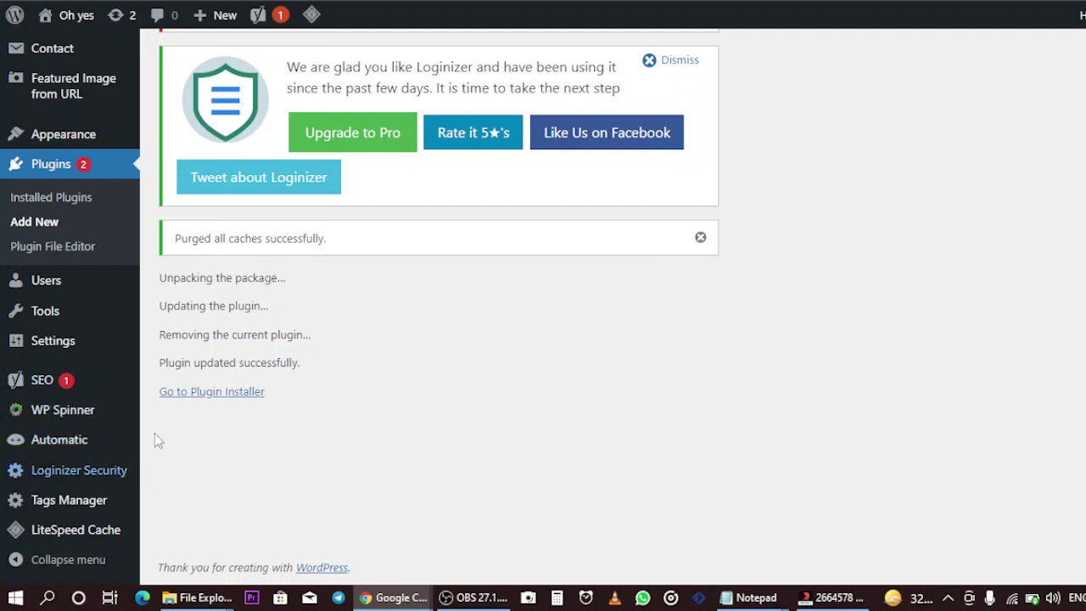
{"action": "mouse_move", "coordinate": [72, 441]}
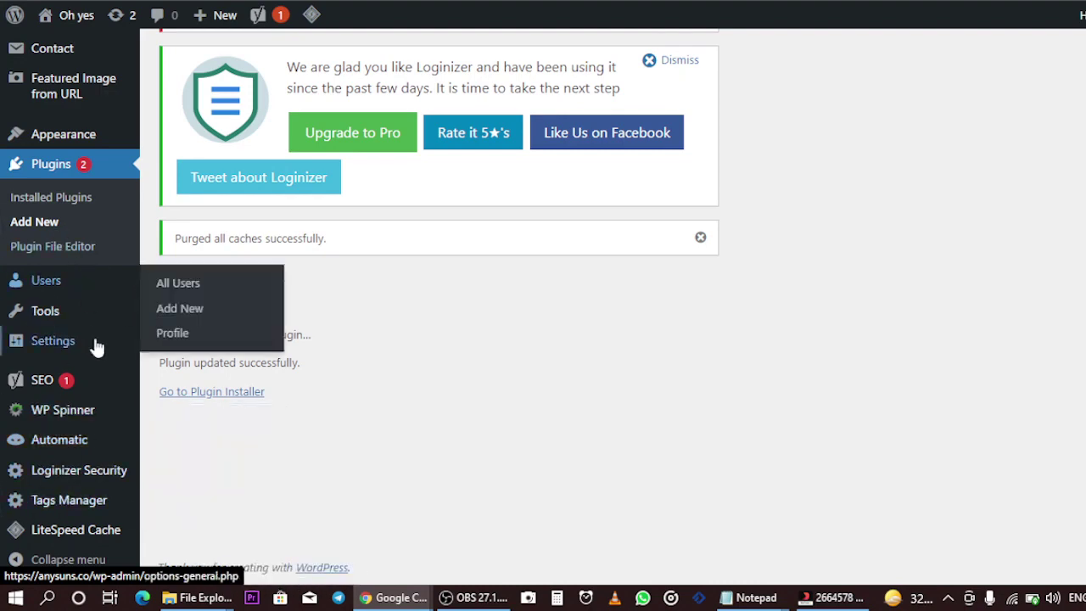
{"action": "scroll", "coordinate": [77, 272], "scroll_direction": "up", "scroll_amount": 2}
{"action": "scroll", "coordinate": [110, 348], "scroll_direction": "down", "scroll_amount": 1}
{"action": "scroll", "coordinate": [102, 352], "scroll_direction": "down", "scroll_amount": 1}
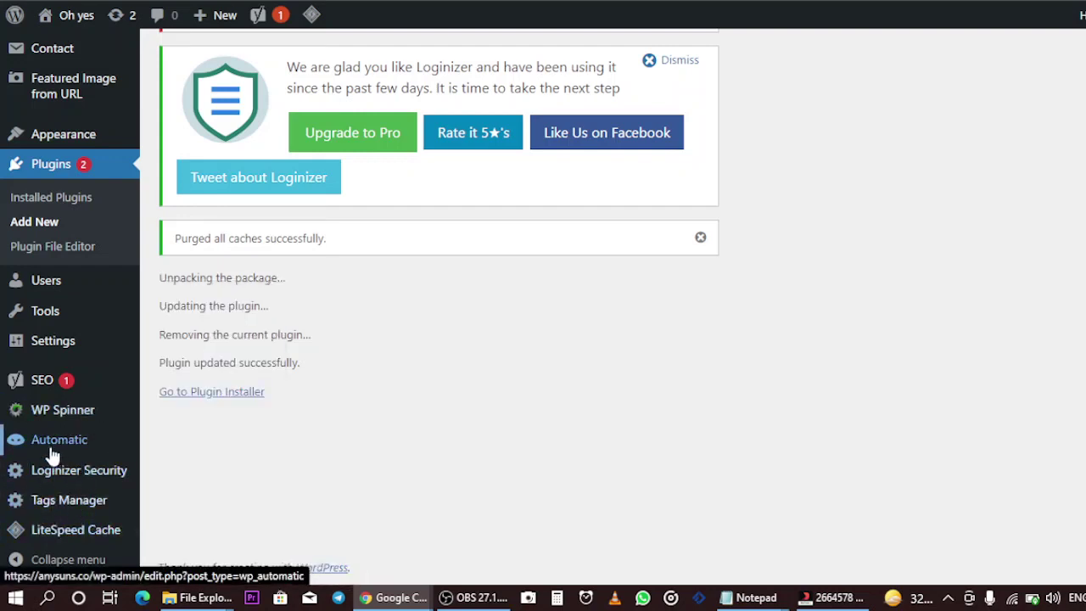
{"action": "left_click", "coordinate": [212, 407]}
Look over the existing campaigns and start a new campaign
{"action": "scroll", "coordinate": [297, 382], "scroll_direction": "down", "scroll_amount": 3}
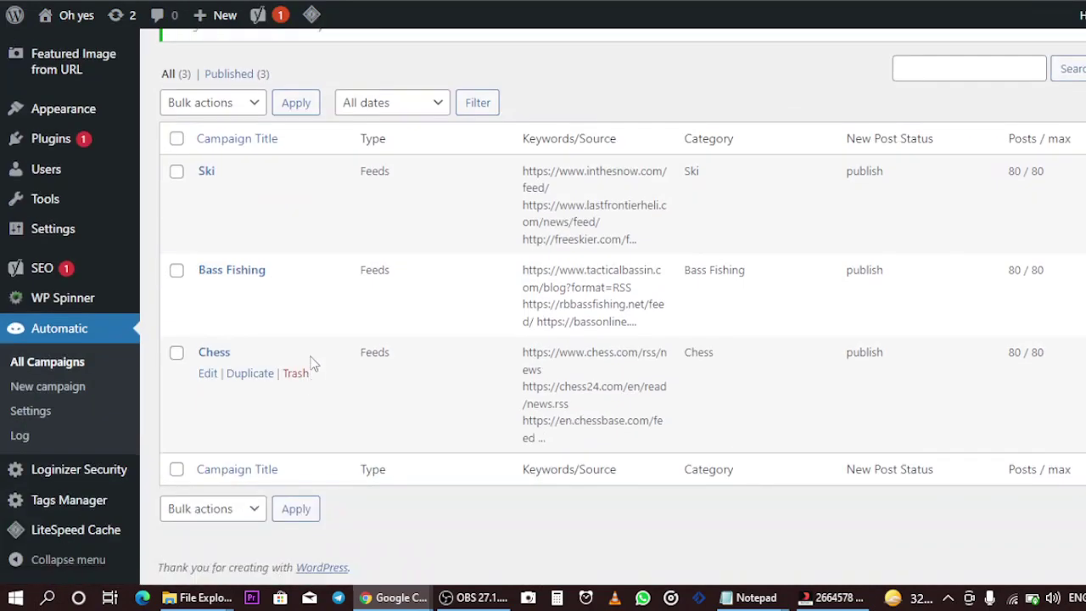
{"action": "scroll", "coordinate": [310, 364], "scroll_direction": "up", "scroll_amount": 3}
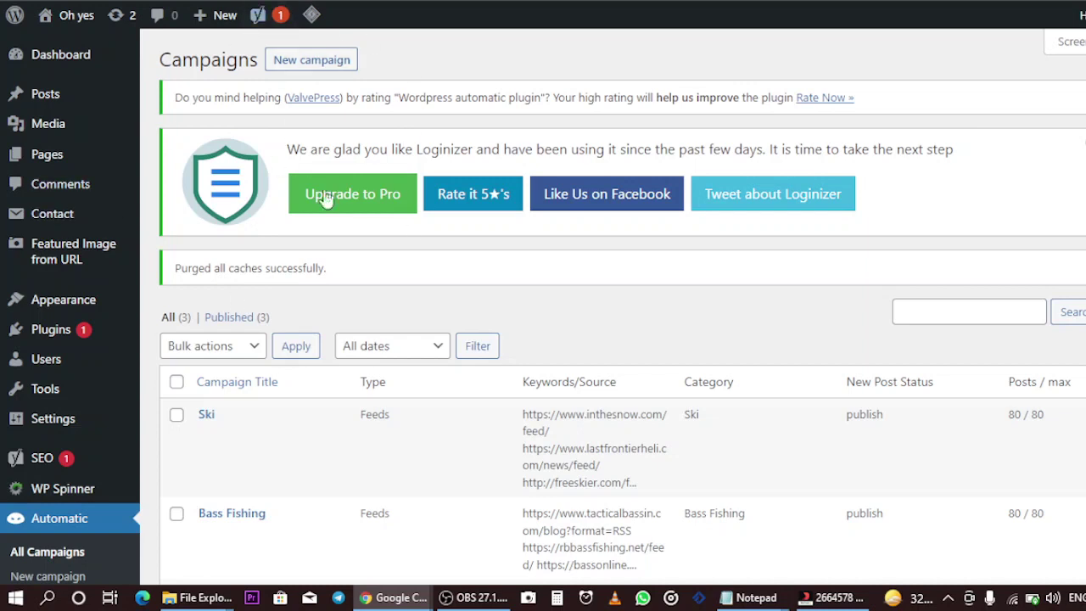
{"action": "left_click", "coordinate": [336, 66]}
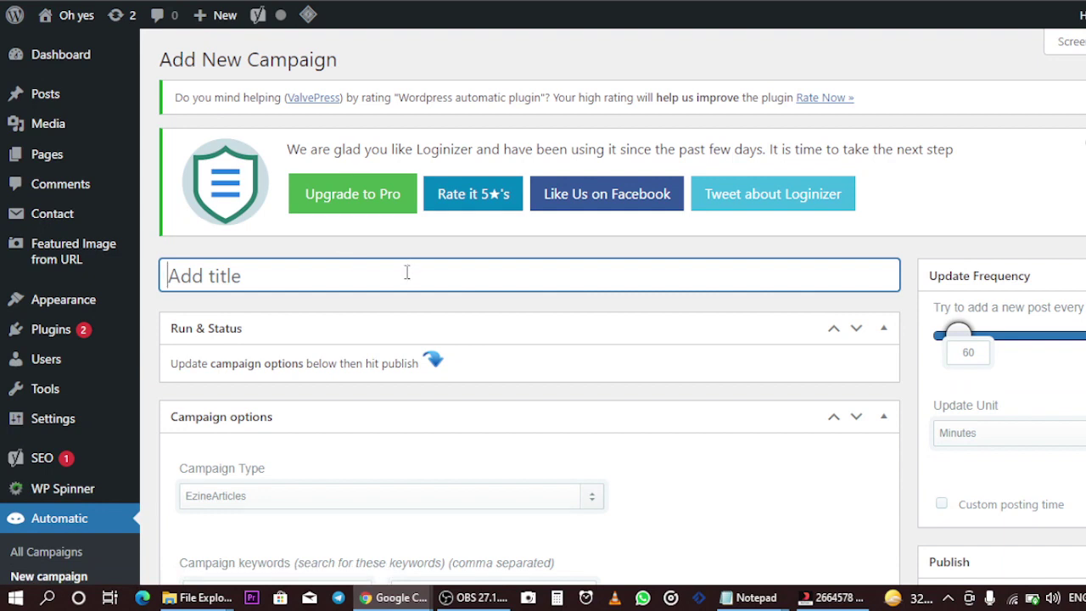
{"action": "type", "text": "Nego"}
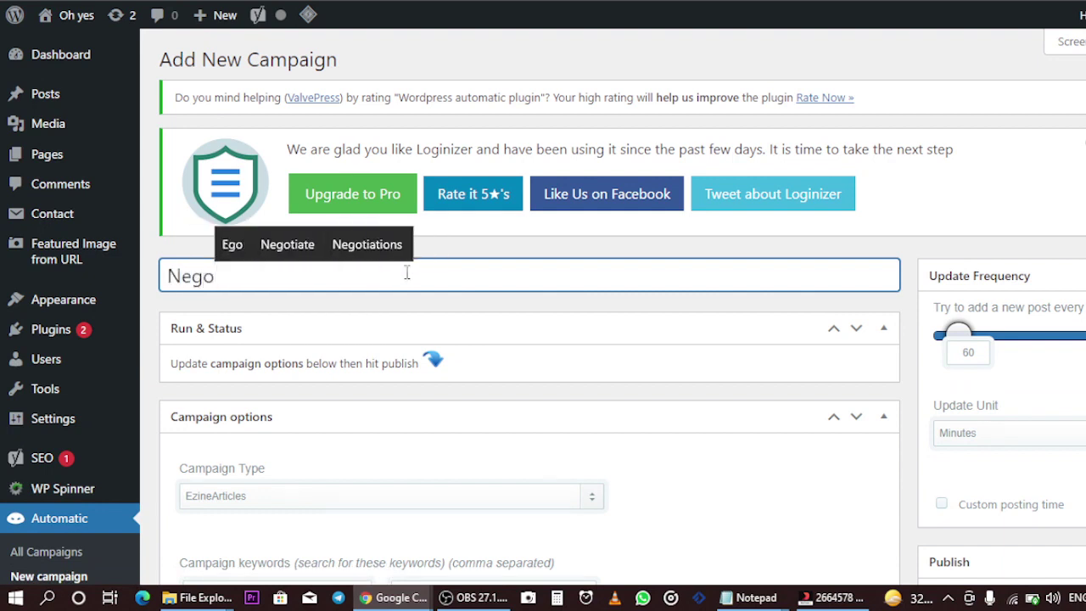
{"action": "key", "text": "BackSpace"}
{"action": "key", "text": "BackSpace"}
{"action": "key", "text": "BackSpace"}
{"action": "key", "text": "BackSpace"}
Title the new campaign "Animal Tech"
{"action": "type", "text": "A"}
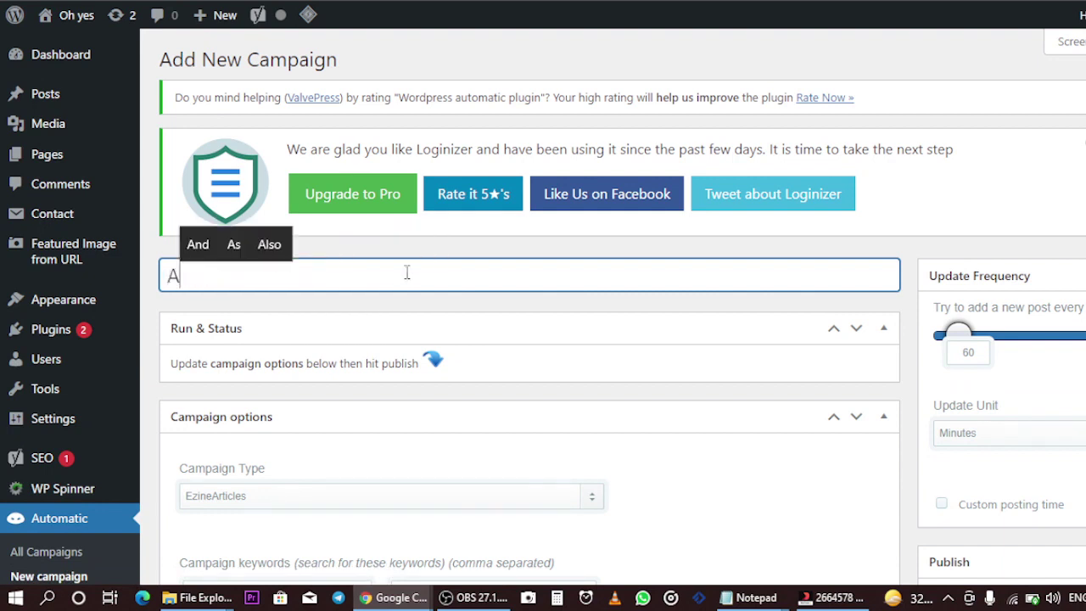
{"action": "type", "text": "nimal "}
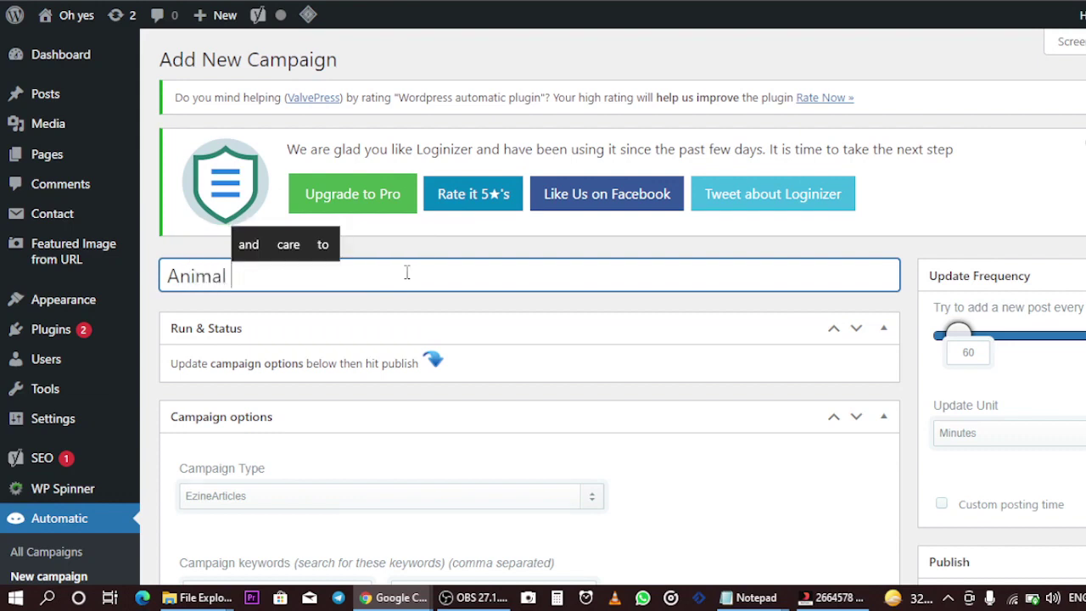
{"action": "type", "text": "Tech"}
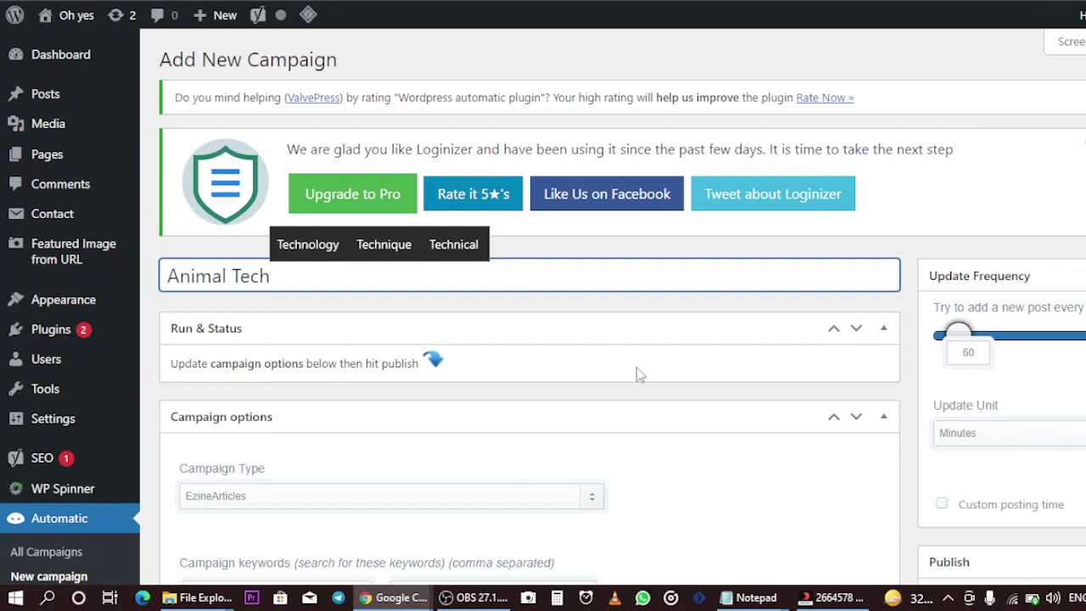
{"action": "left_click", "coordinate": [635, 392]}
Set the campaign type to eBay in the campaign options
{"action": "scroll", "coordinate": [634, 393], "scroll_direction": "down", "scroll_amount": 1}
{"action": "scroll", "coordinate": [634, 393], "scroll_direction": "down", "scroll_amount": 2}
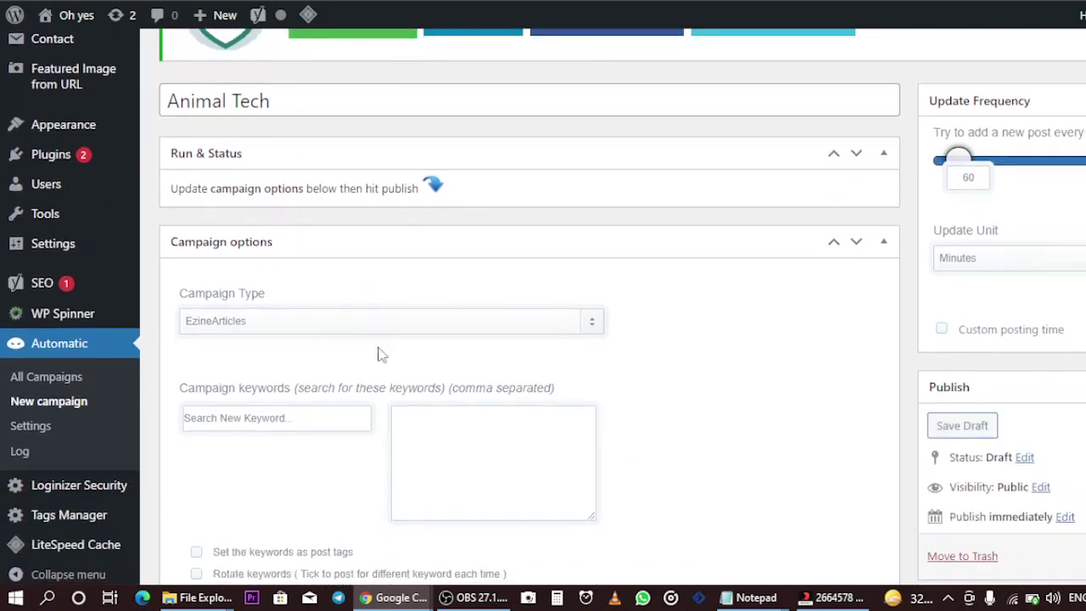
{"action": "left_click", "coordinate": [441, 334]}
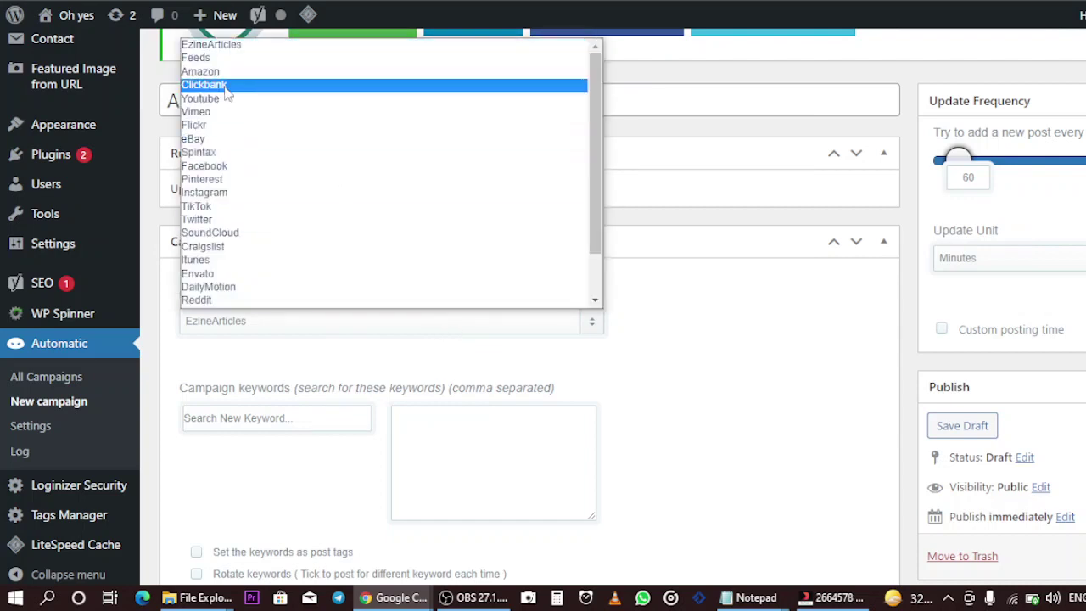
{"action": "left_click", "coordinate": [320, 146]}
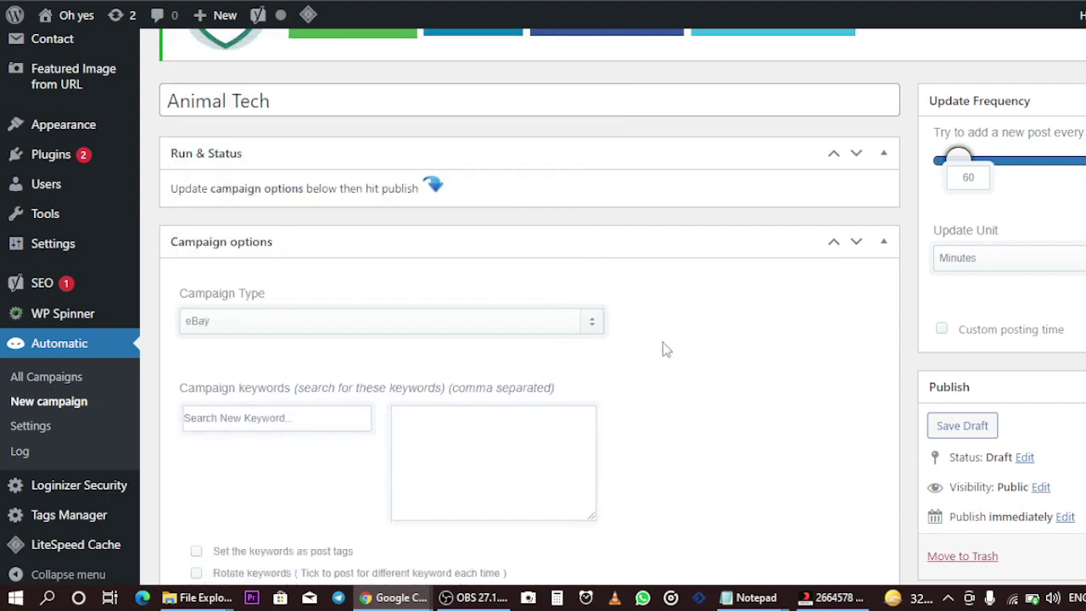
Set the maximum number of posts for the campaign to 199
{"action": "scroll", "coordinate": [666, 350], "scroll_direction": "down", "scroll_amount": 3}
{"action": "scroll", "coordinate": [667, 350], "scroll_direction": "down", "scroll_amount": 2}
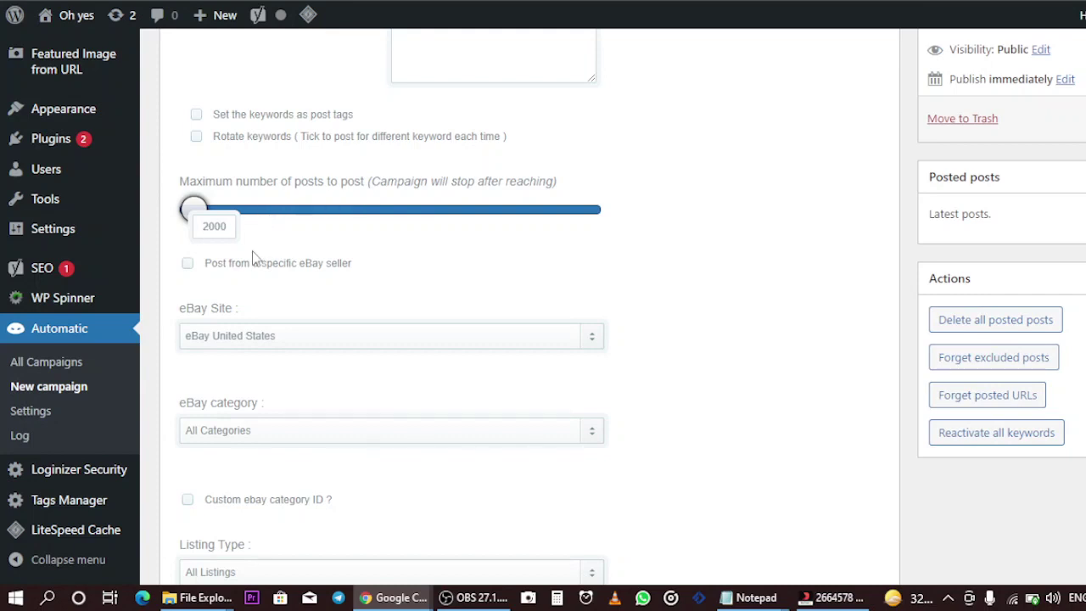
{"action": "double_click", "coordinate": [221, 225]}
{"action": "type", "text": "199"}
Enable the Top Rated Sellers and Free Shipping options for the eBay campaign, leaving Price range off
{"action": "scroll", "coordinate": [188, 278], "scroll_direction": "down", "scroll_amount": 1}
{"action": "scroll", "coordinate": [188, 278], "scroll_direction": "down", "scroll_amount": 2}
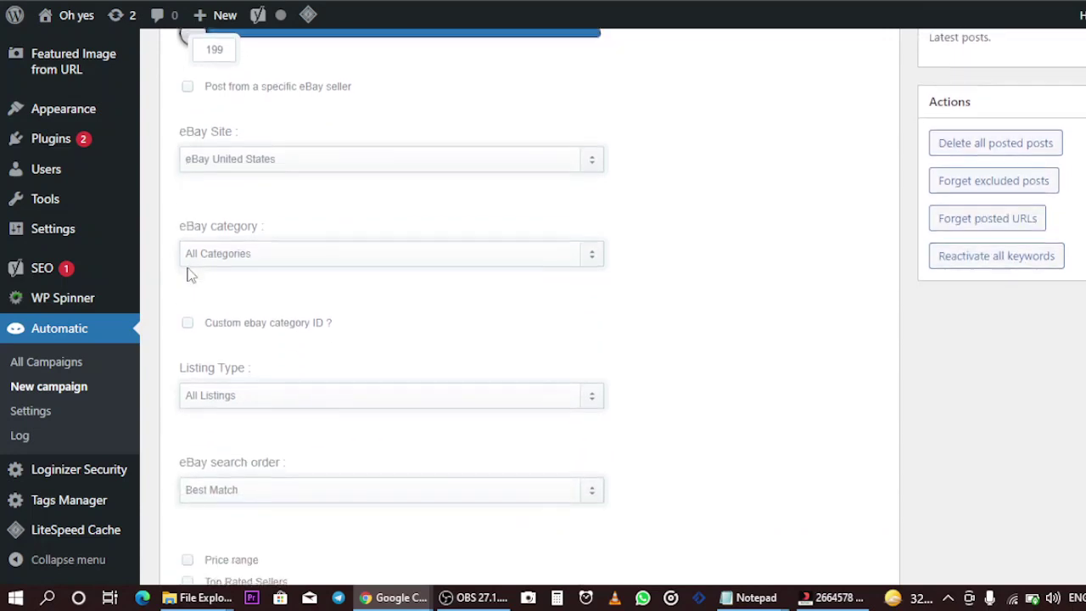
{"action": "scroll", "coordinate": [209, 291], "scroll_direction": "down", "scroll_amount": 2}
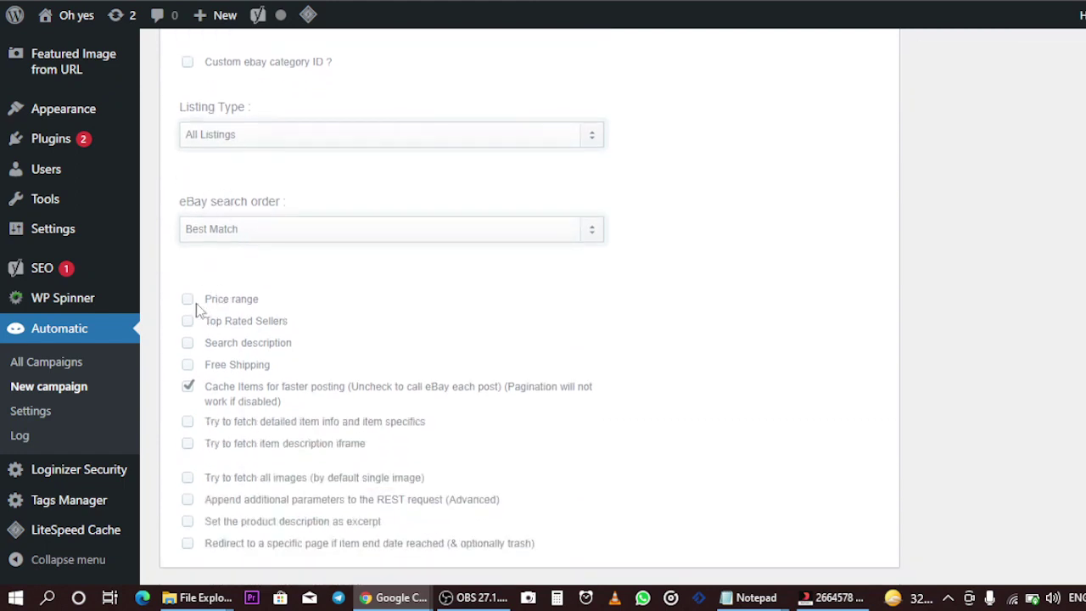
{"action": "left_click", "coordinate": [191, 303]}
{"action": "left_click", "coordinate": [191, 303]}
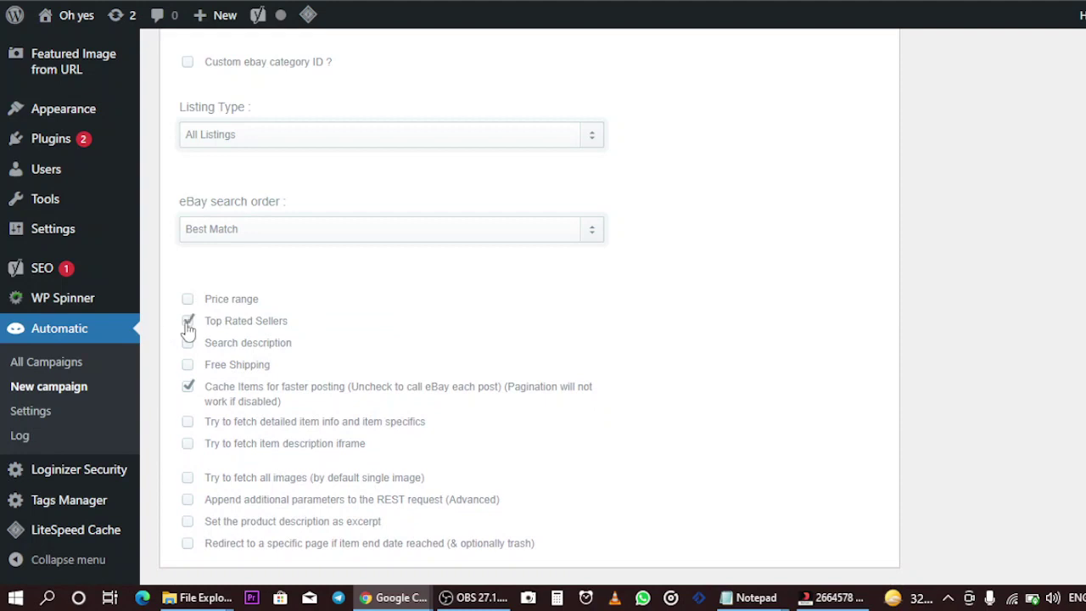
{"action": "left_click", "coordinate": [188, 366]}
{"action": "scroll", "coordinate": [265, 338], "scroll_direction": "down", "scroll_amount": 1}
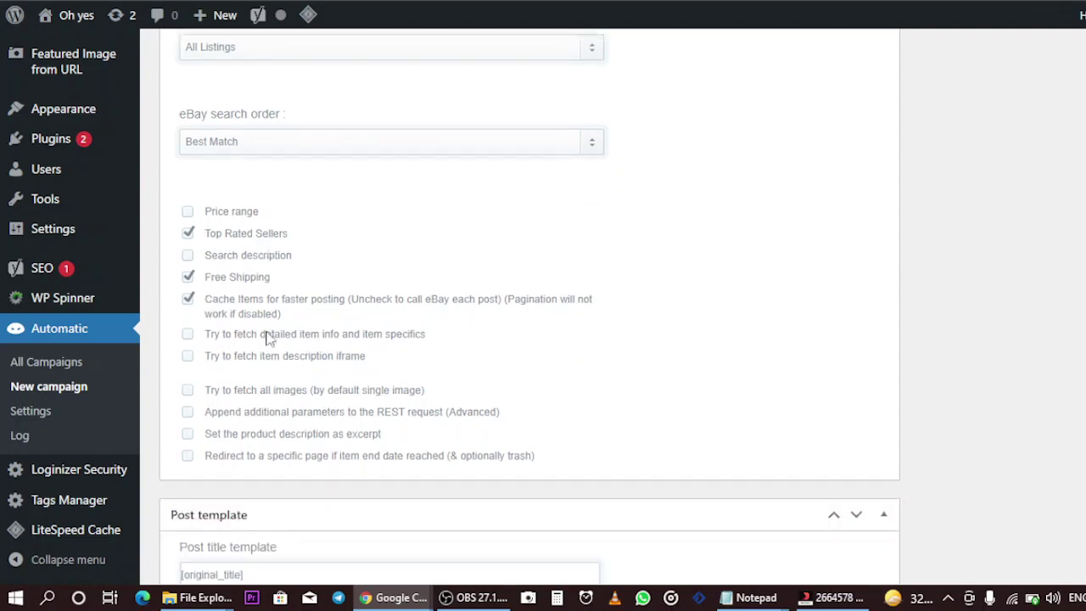
Enable generating the featured image's name and media library title from the post title, and not saving the image to the server
{"action": "scroll", "coordinate": [269, 337], "scroll_direction": "down", "scroll_amount": 3}
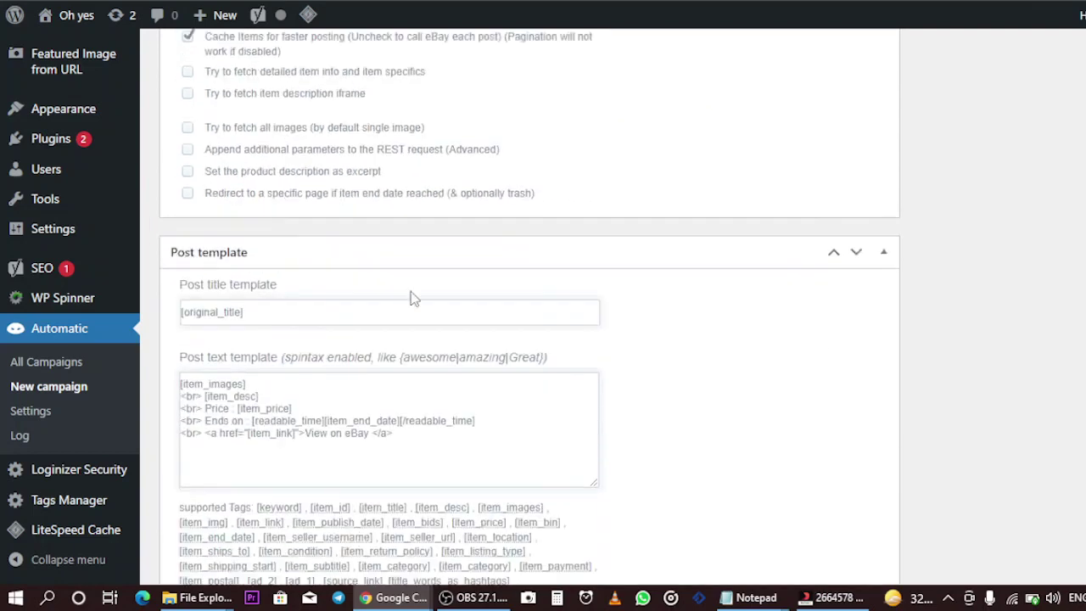
{"action": "scroll", "coordinate": [411, 291], "scroll_direction": "down", "scroll_amount": 3}
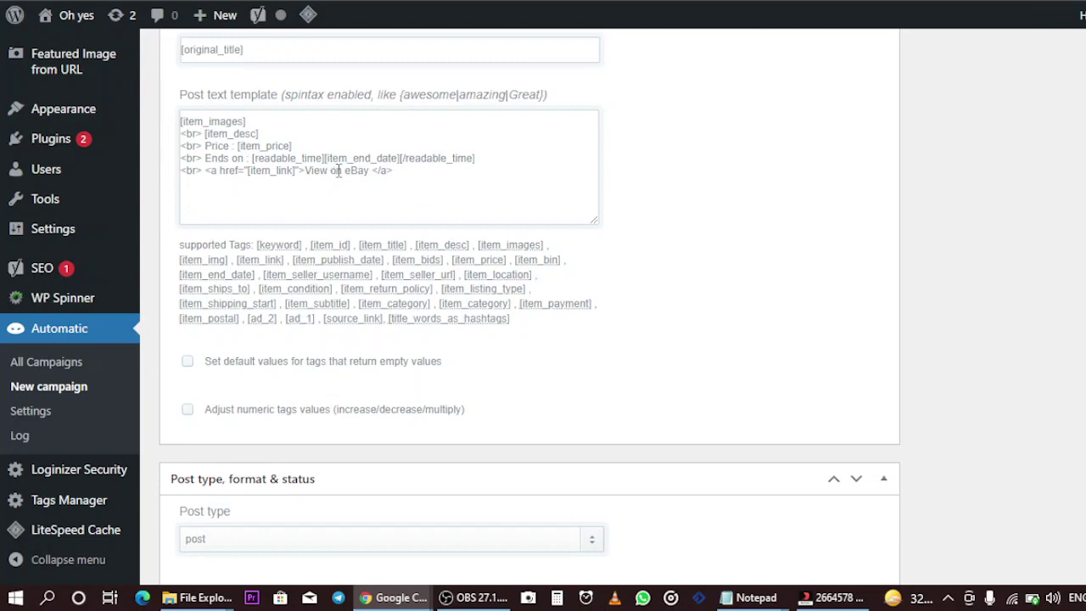
{"action": "scroll", "coordinate": [431, 188], "scroll_direction": "down", "scroll_amount": 4}
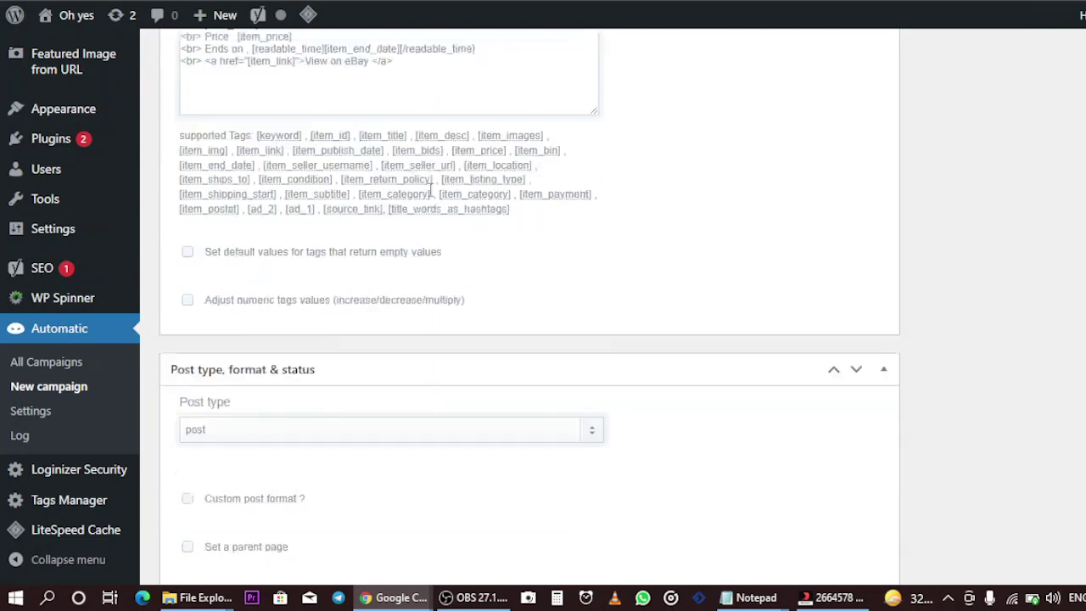
{"action": "scroll", "coordinate": [484, 196], "scroll_direction": "down", "scroll_amount": 5}
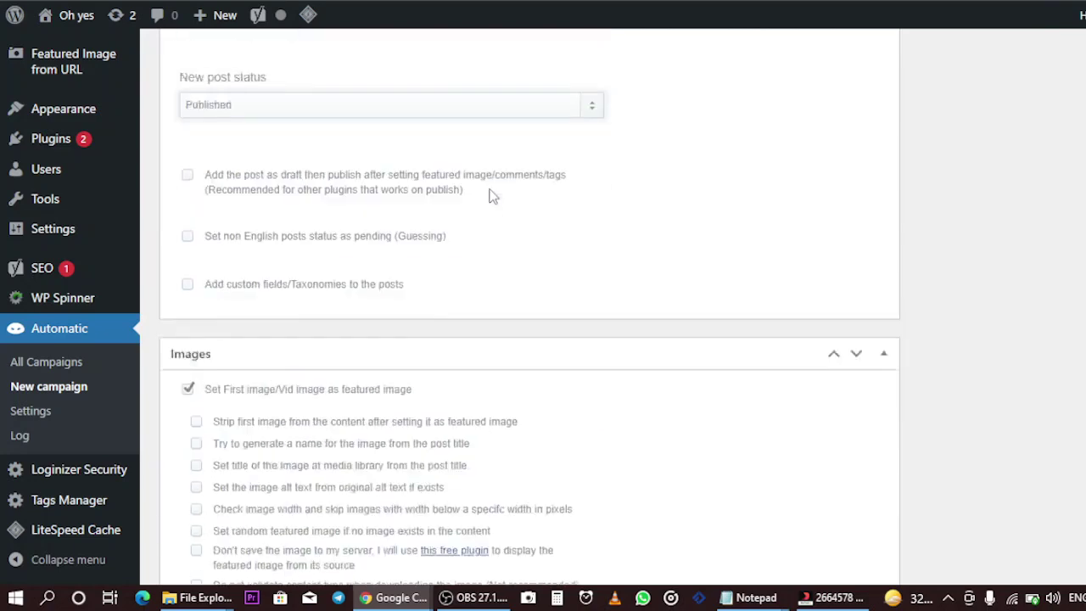
{"action": "scroll", "coordinate": [346, 250], "scroll_direction": "down", "scroll_amount": 1}
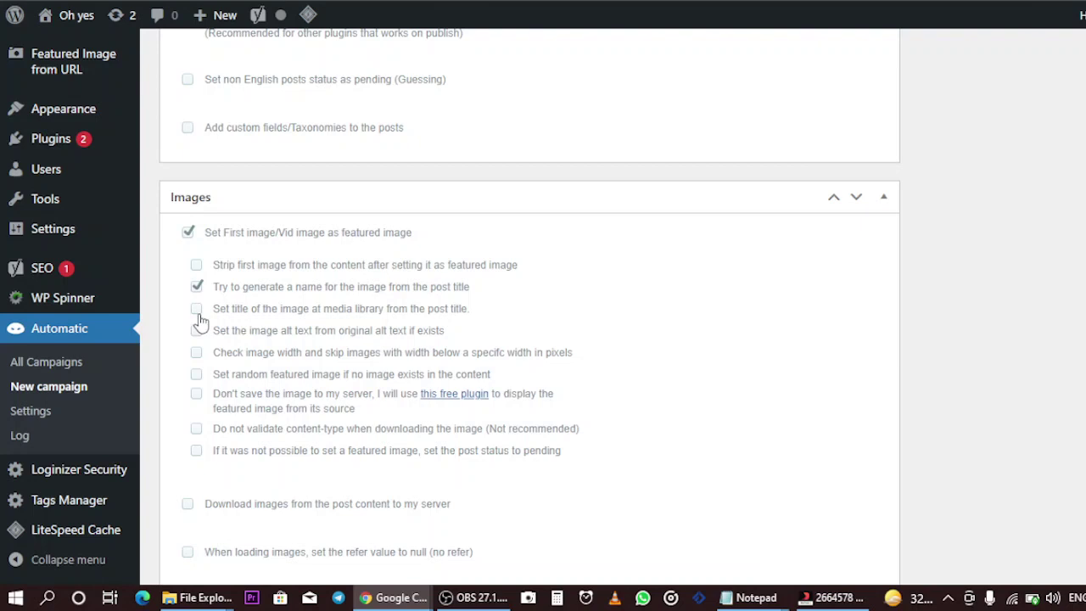
{"action": "left_click", "coordinate": [196, 310]}
{"action": "scroll", "coordinate": [200, 314], "scroll_direction": "down", "scroll_amount": 3}
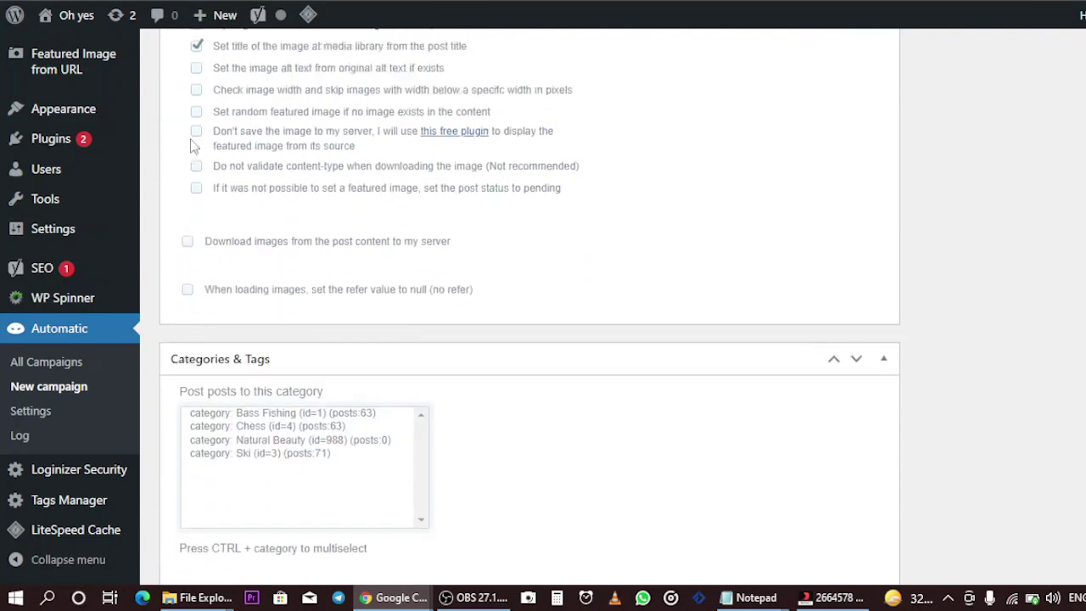
{"action": "left_click", "coordinate": [197, 133]}
Enable setting the title words as tags in the campaign's Categories & Tags options
{"action": "scroll", "coordinate": [198, 136], "scroll_direction": "down", "scroll_amount": 2}
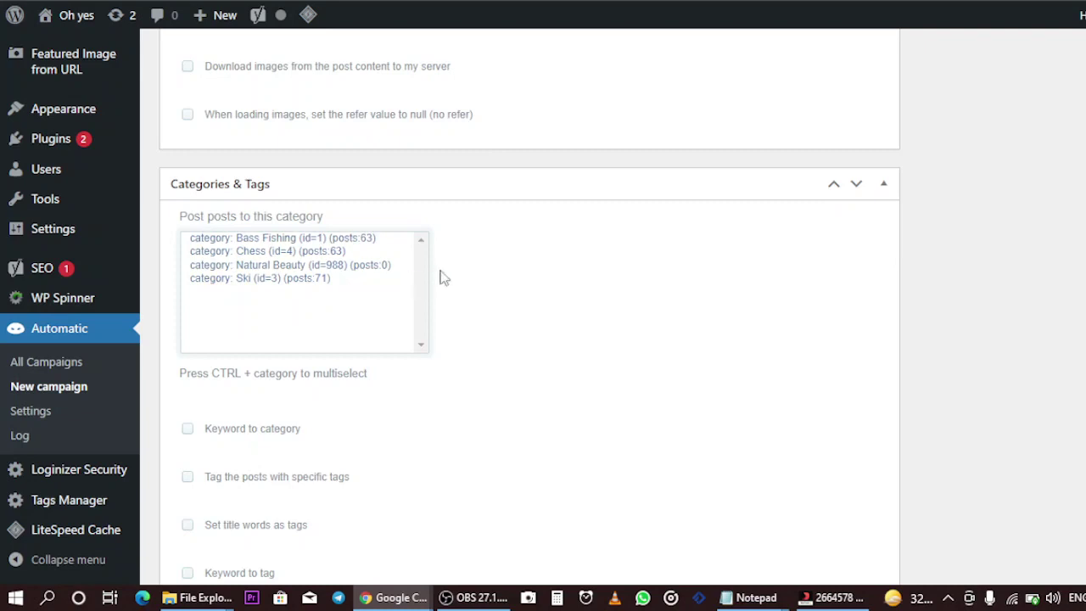
{"action": "scroll", "coordinate": [441, 275], "scroll_direction": "down", "scroll_amount": 5}
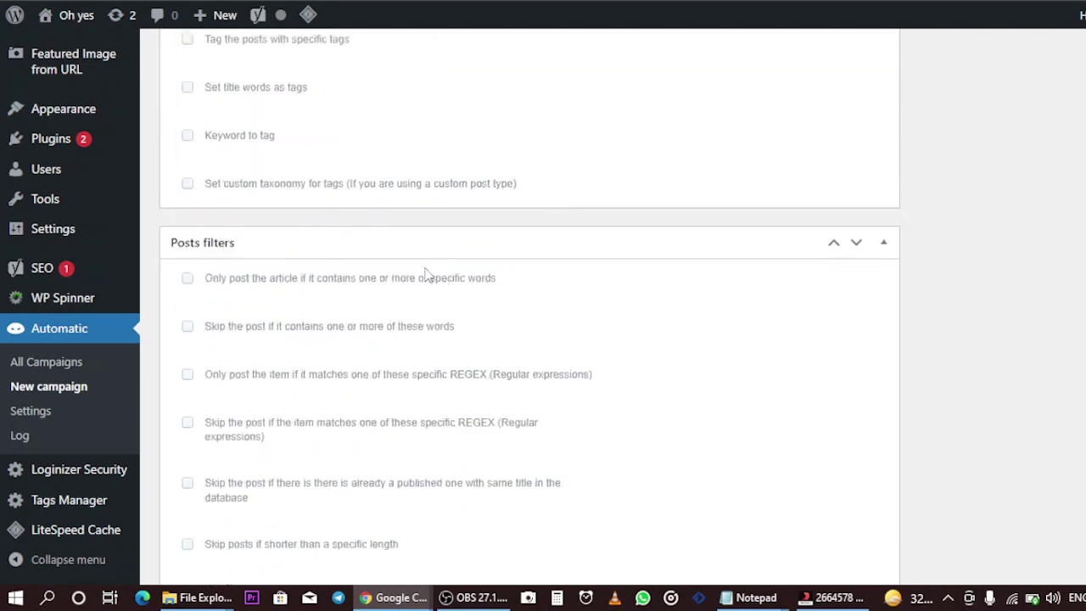
{"action": "left_click", "coordinate": [188, 89]}
Enable skipping posts shorter than a specific length, with a minimum of 6000 characters
{"action": "scroll", "coordinate": [308, 150], "scroll_direction": "down", "scroll_amount": 3}
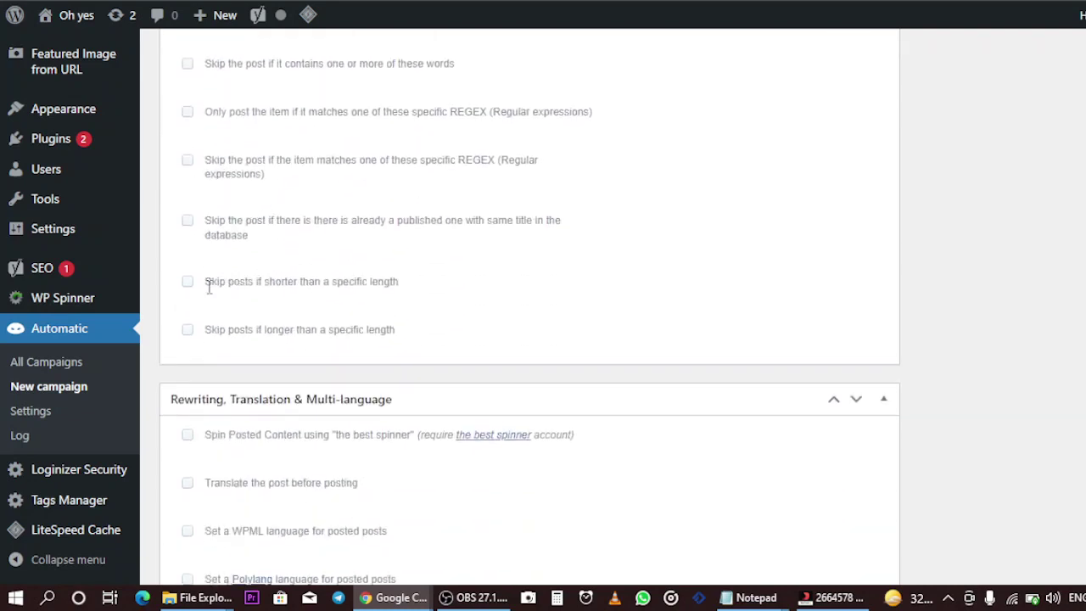
{"action": "left_click", "coordinate": [188, 284]}
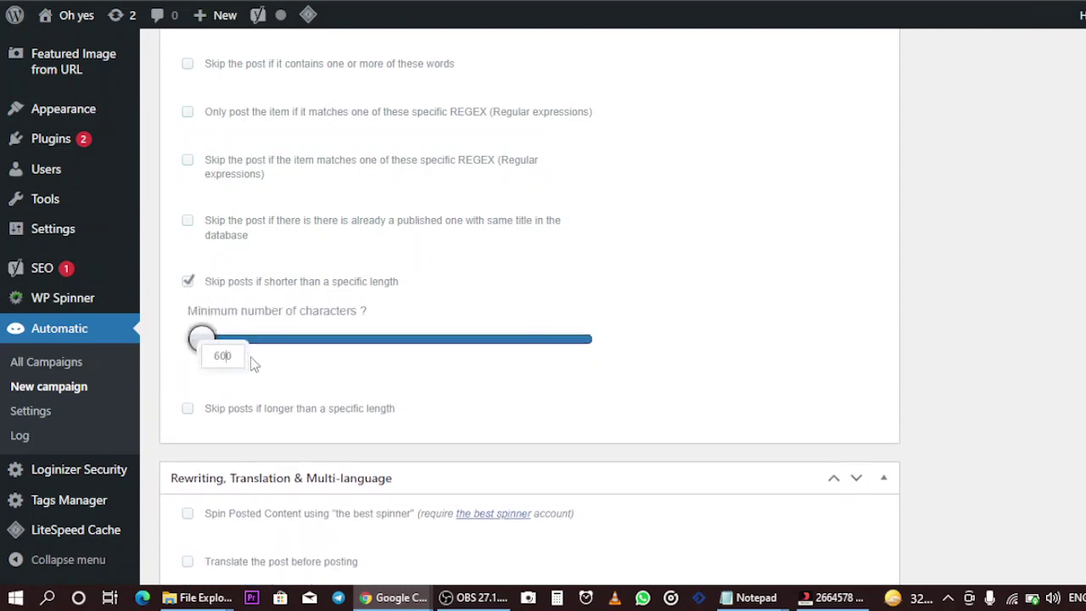
{"action": "type", "text": "600"}
Enable stripping original hyperlinks from the post in the campaign's Links options
{"action": "scroll", "coordinate": [687, 313], "scroll_direction": "down", "scroll_amount": 3}
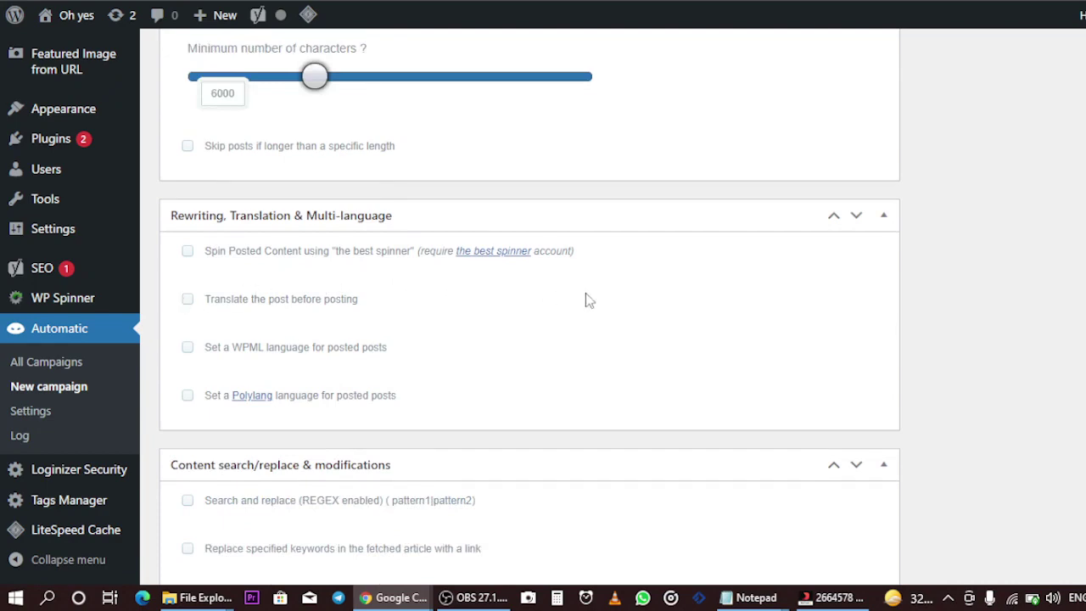
{"action": "scroll", "coordinate": [586, 298], "scroll_direction": "down", "scroll_amount": 4}
{"action": "scroll", "coordinate": [230, 347], "scroll_direction": "down", "scroll_amount": 4}
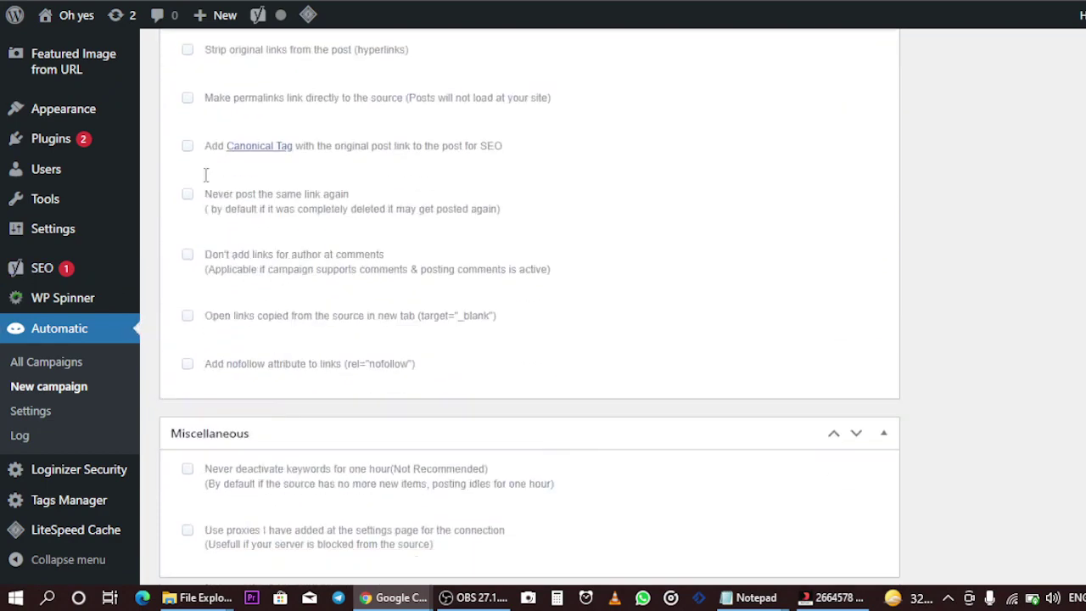
{"action": "scroll", "coordinate": [216, 142], "scroll_direction": "up", "scroll_amount": 1}
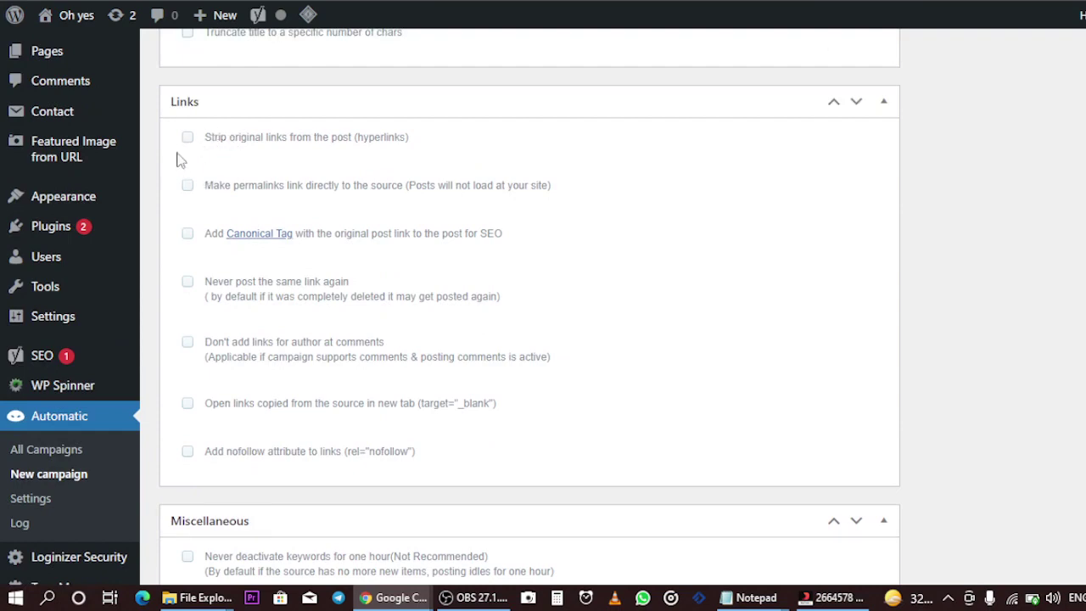
{"action": "left_click", "coordinate": [188, 138]}
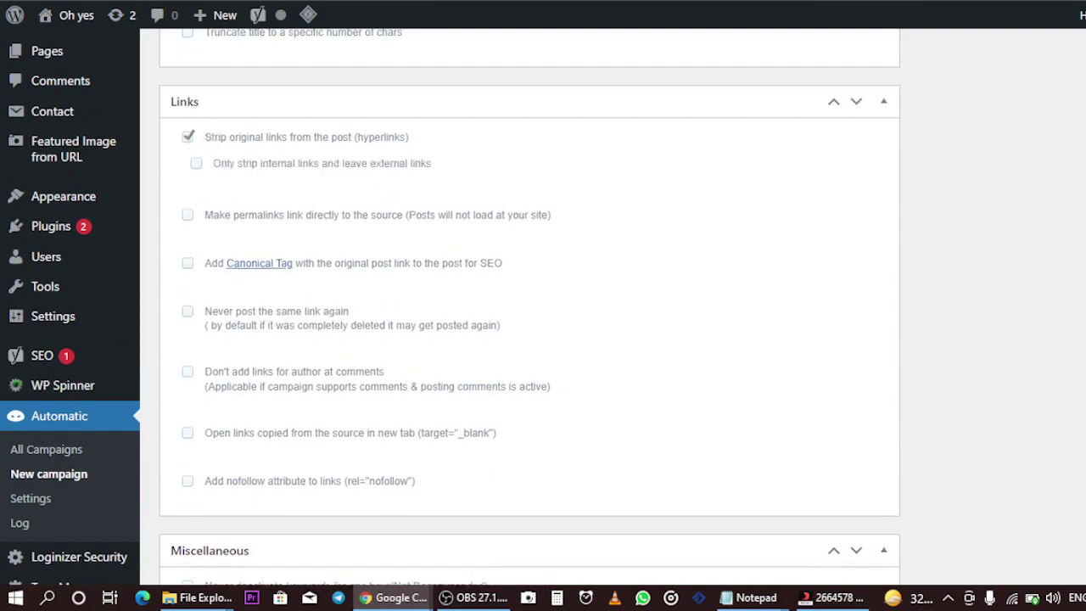
Save the eBay campaign as a draft
{"action": "scroll", "coordinate": [189, 140], "scroll_direction": "up", "scroll_amount": 4}
{"action": "scroll", "coordinate": [529, 339], "scroll_direction": "up", "scroll_amount": 20}
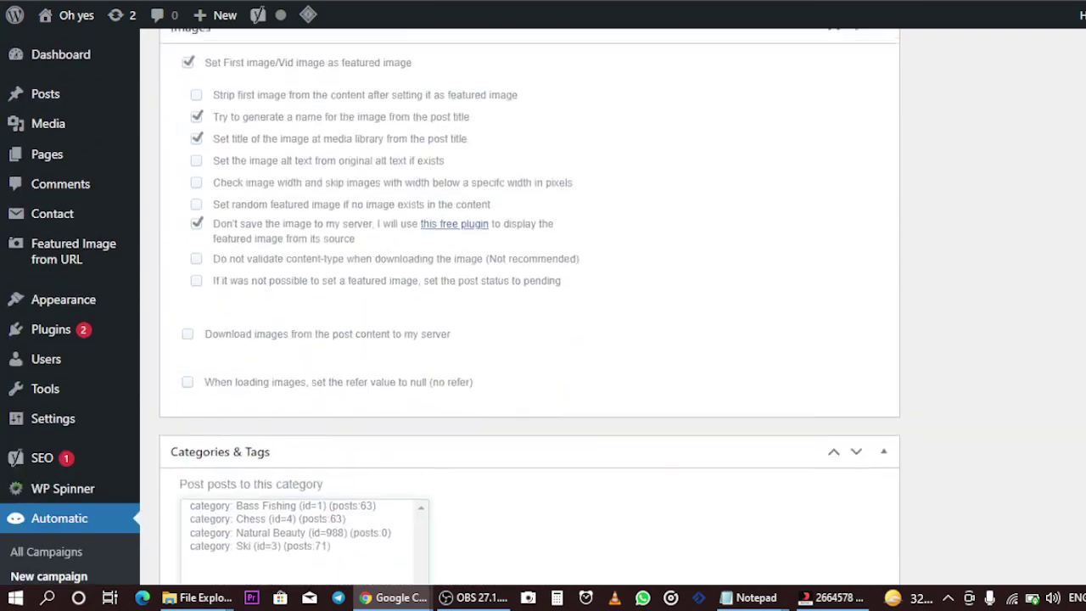
{"action": "scroll", "coordinate": [1073, 237], "scroll_direction": "up", "scroll_amount": 5}
{"action": "scroll", "coordinate": [1074, 237], "scroll_direction": "down", "scroll_amount": 5}
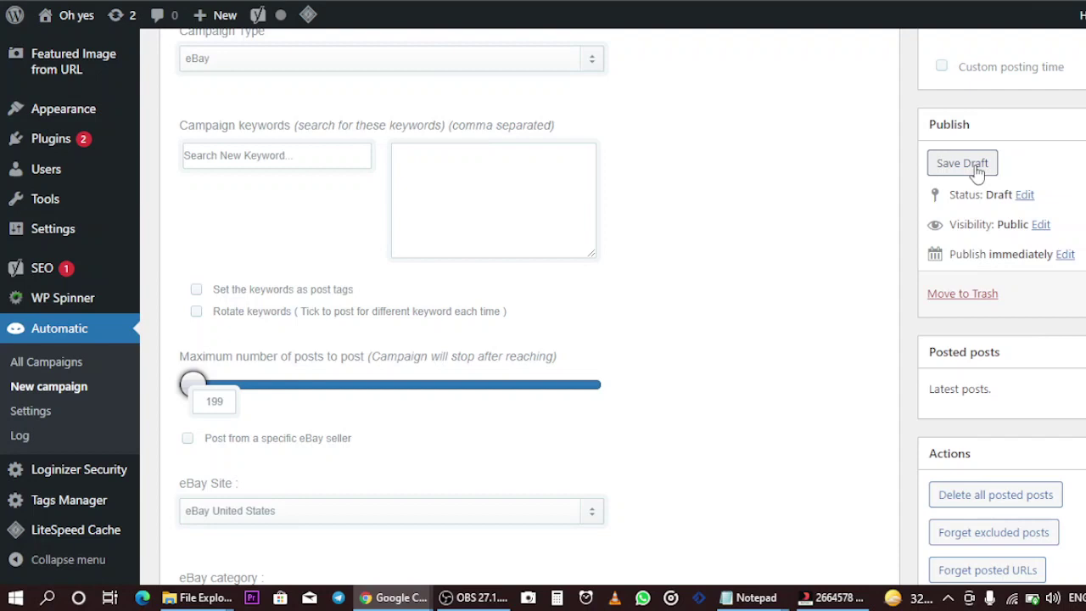
{"action": "left_click", "coordinate": [964, 164]}
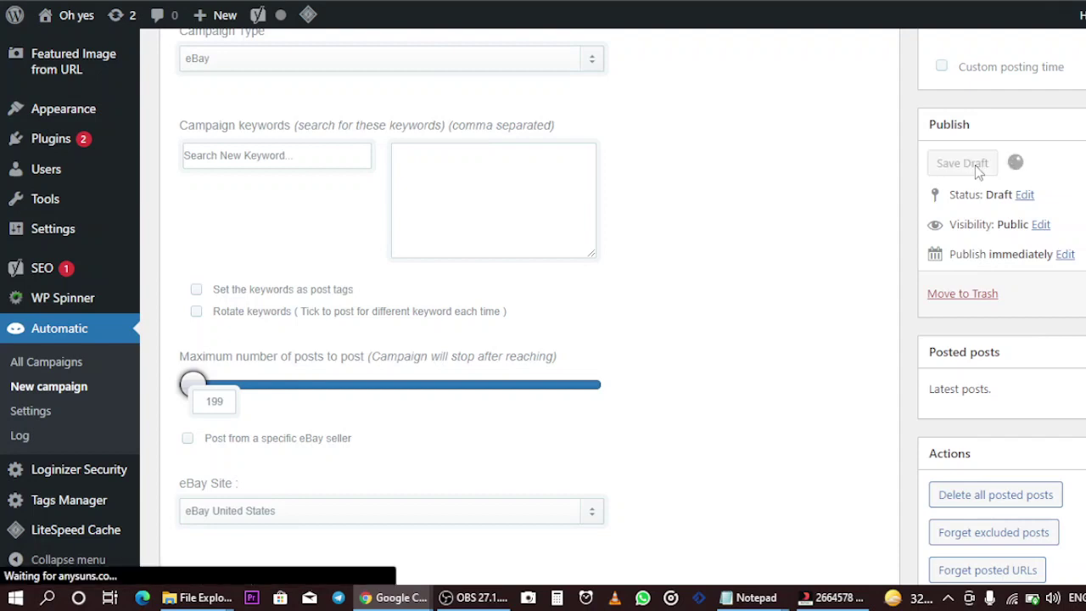